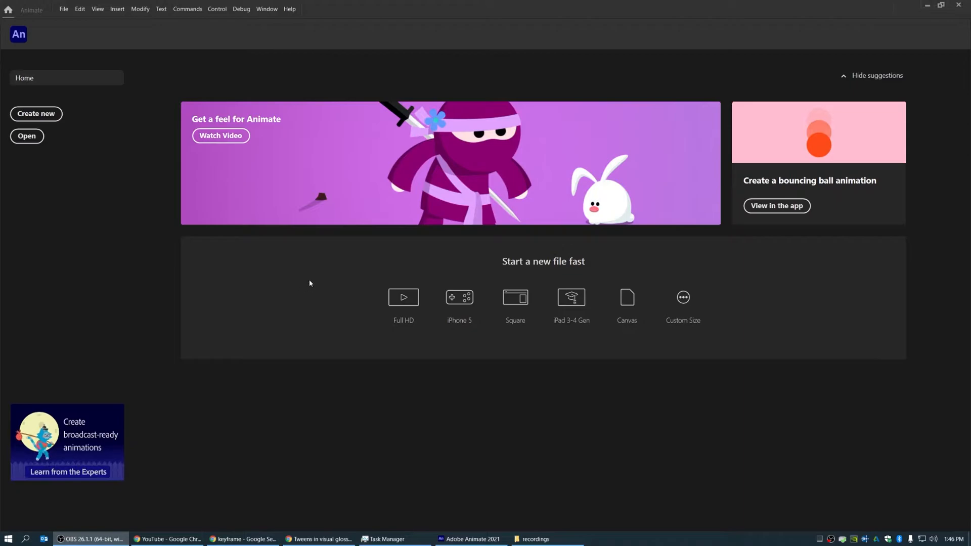
# Step: Look through the first tips of the guided bouncing ball tutorial and close it without keeping its workspace
pyautogui.click(774, 206)
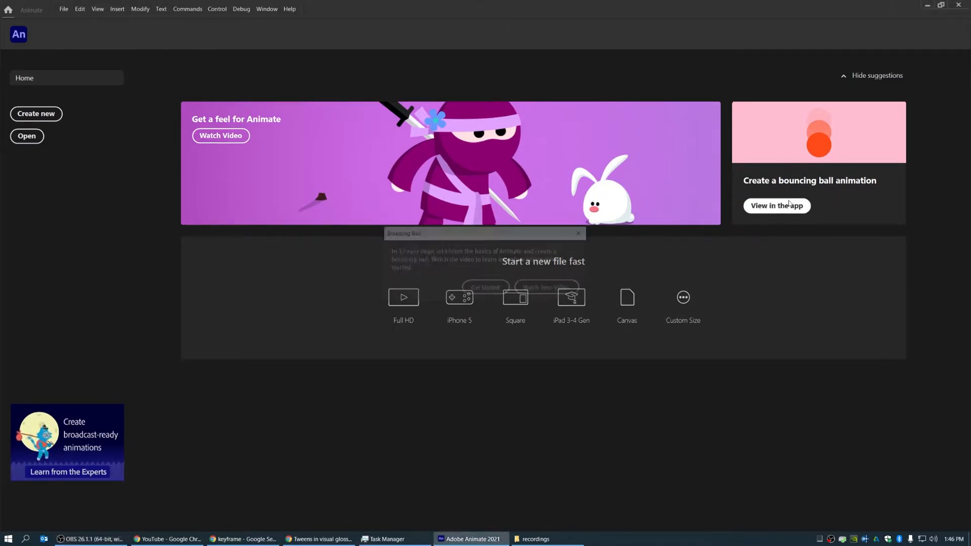
pyautogui.click(484, 288)
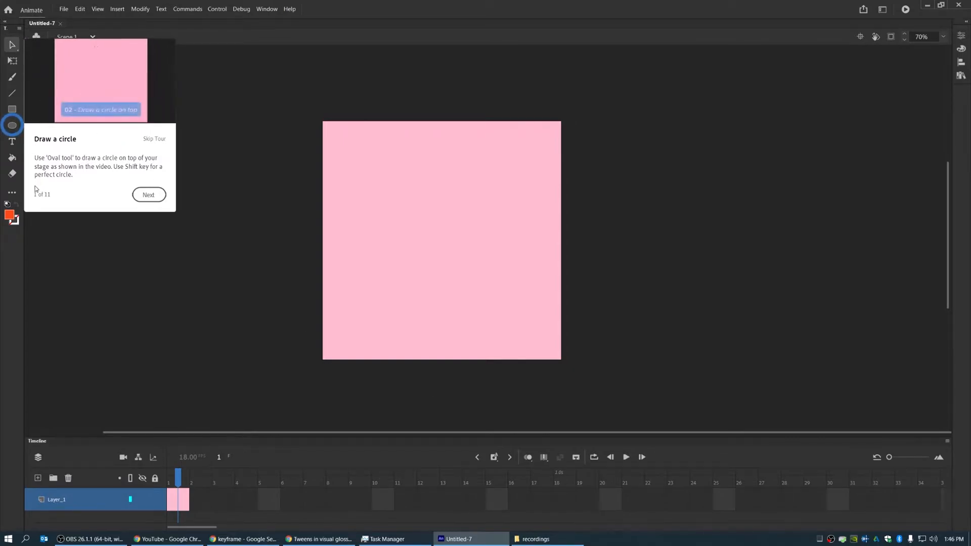
pyautogui.click(148, 195)
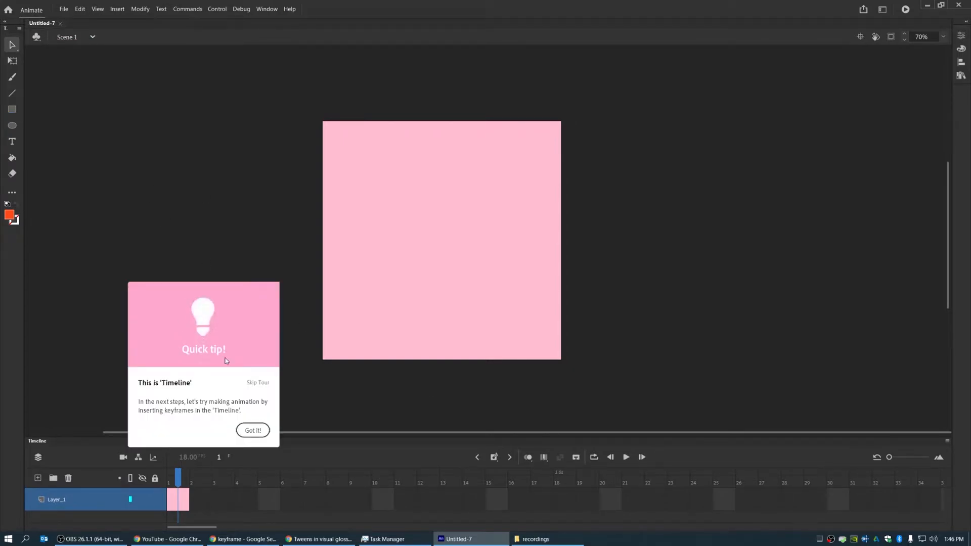
pyautogui.click(252, 429)
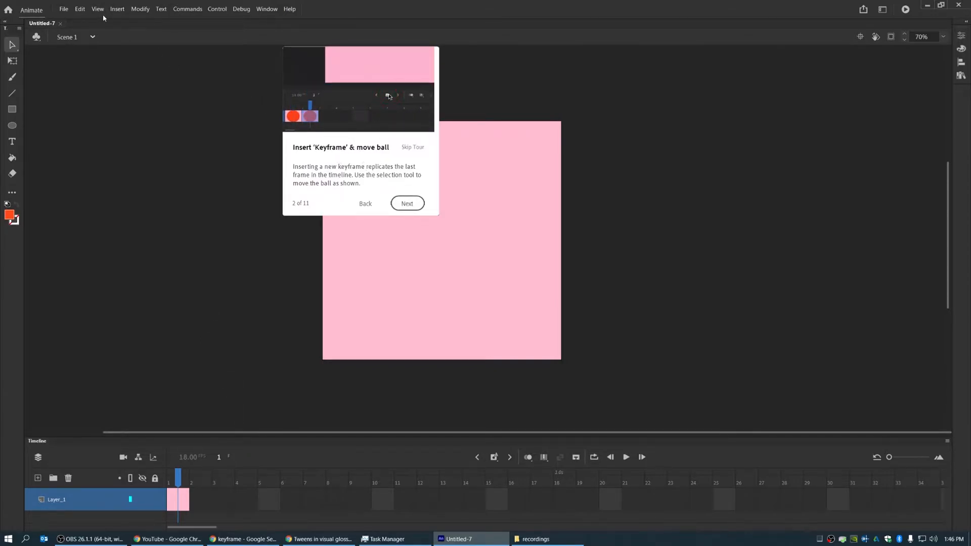
pyautogui.click(60, 23)
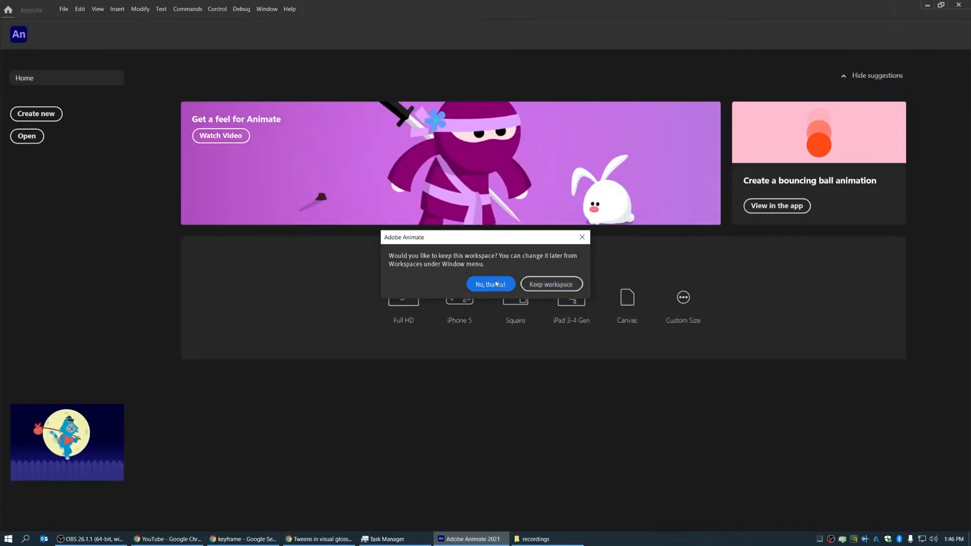
pyautogui.click(493, 284)
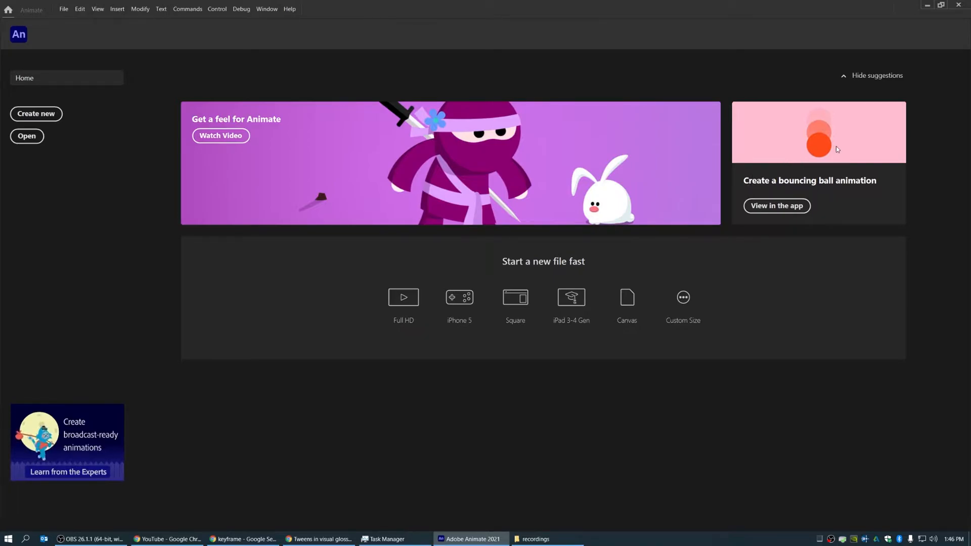
# Step: Create a new Full HD character animation document, 1920 × 1080 pixels at 24 fps, with ActionScript 3.0 as the platform
pyautogui.click(54, 115)
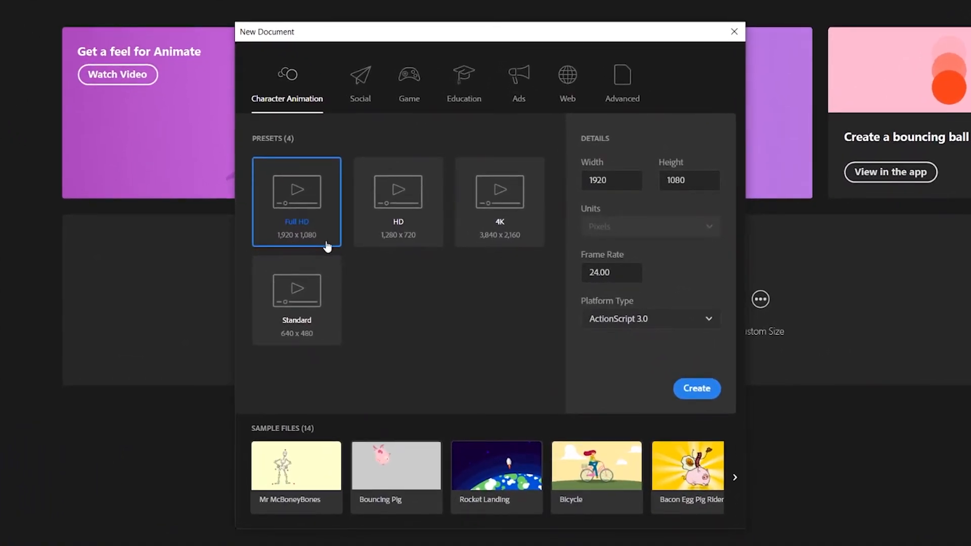
pyautogui.click(689, 388)
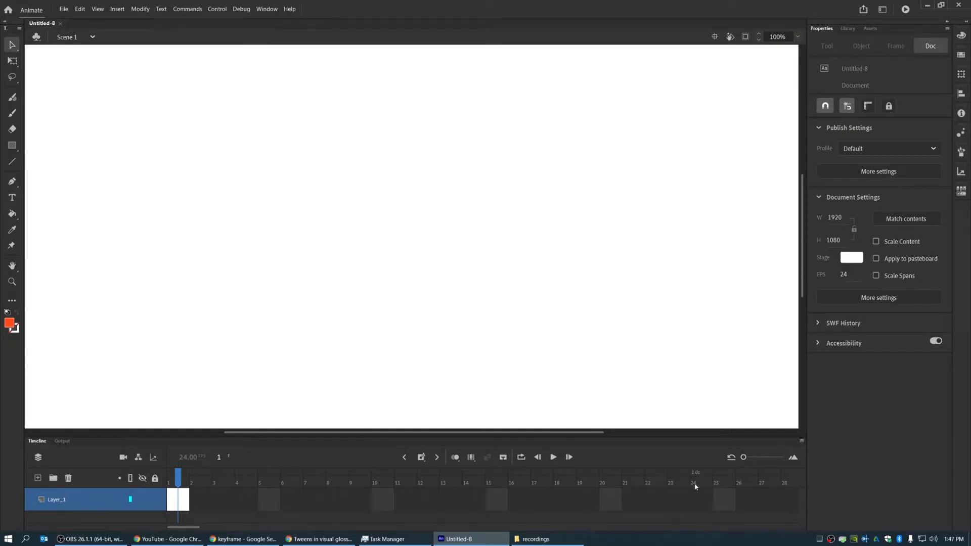
pyautogui.moveTo(744, 457)
pyautogui.mouseDown()
pyautogui.moveTo(780, 458)
pyautogui.moveTo(739, 461)
pyautogui.mouseUp()
# Step: Draw an orange circle about 125 pixels in diameter with the Oval tool in the upper-left part of the stage
pyautogui.click(14, 146)
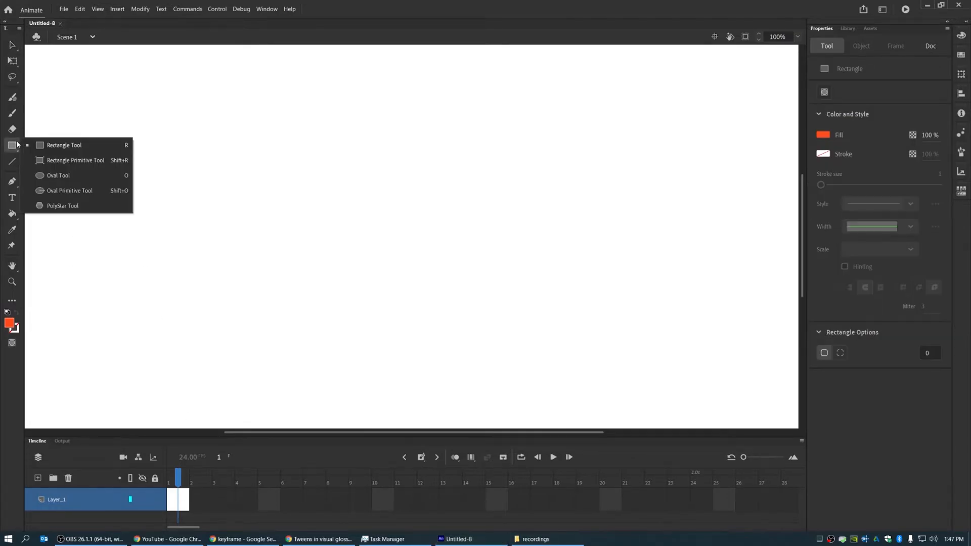
pyautogui.click(71, 177)
pyautogui.moveTo(149, 143); pyautogui.dragTo(207, 204)
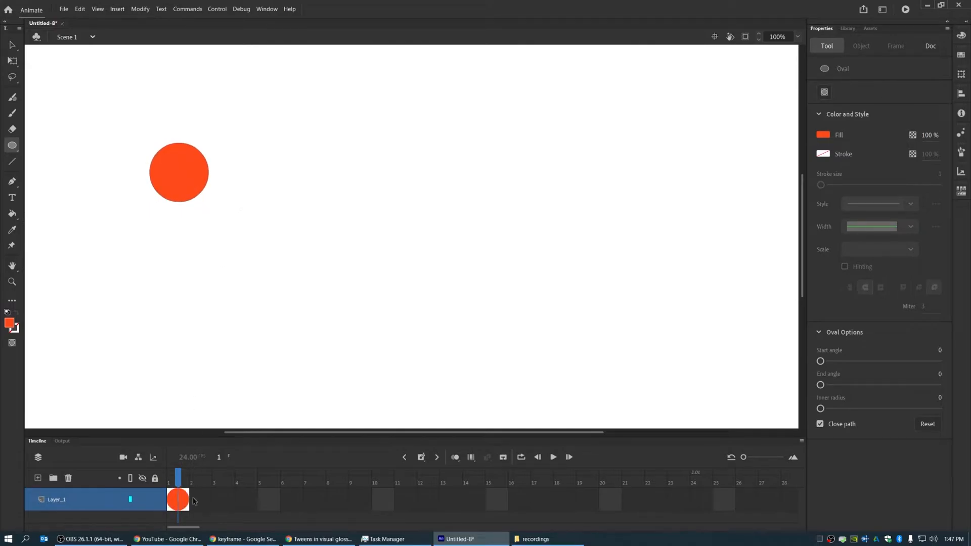
# Step: Insert a keyframe at frame 28 of Layer_1 and scrub through the extended frame span
pyautogui.moveTo(196, 500)
pyautogui.mouseDown()
pyautogui.moveTo(575, 504)
pyautogui.moveTo(784, 493)
pyautogui.mouseUp()
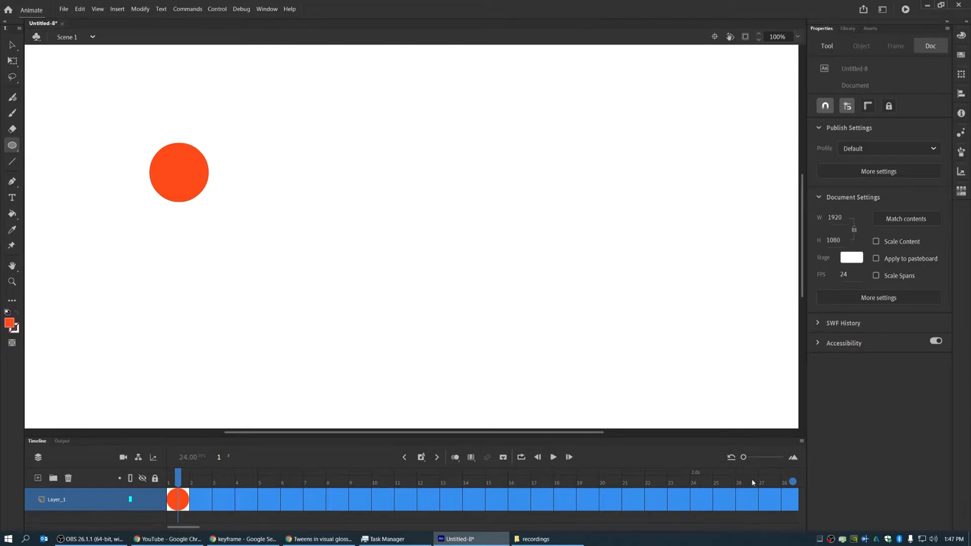
pyautogui.rightClick(791, 500)
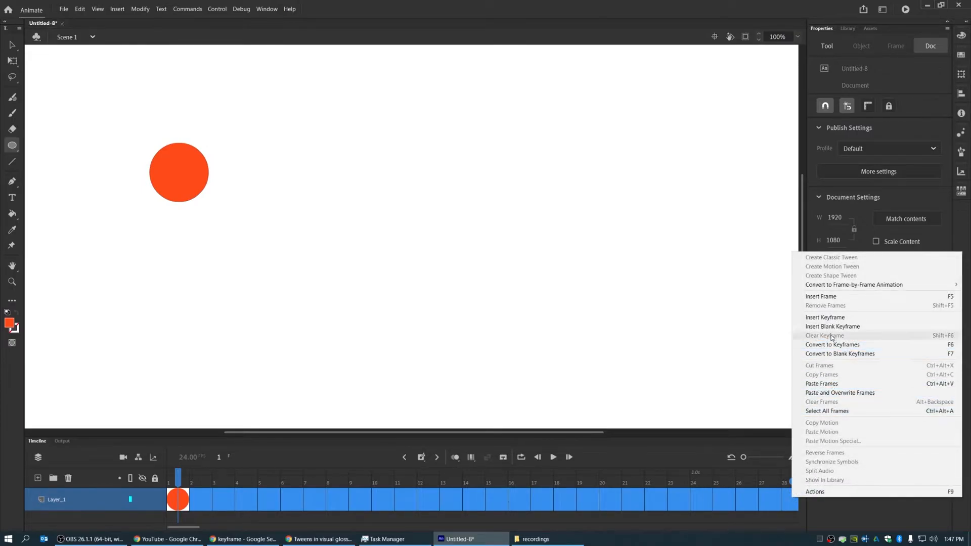
pyautogui.click(834, 318)
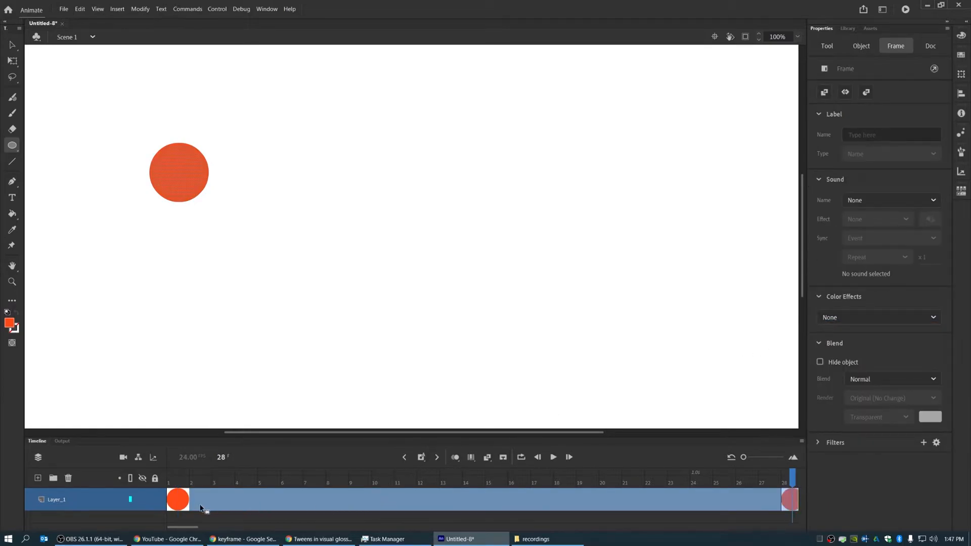
pyautogui.click(697, 479)
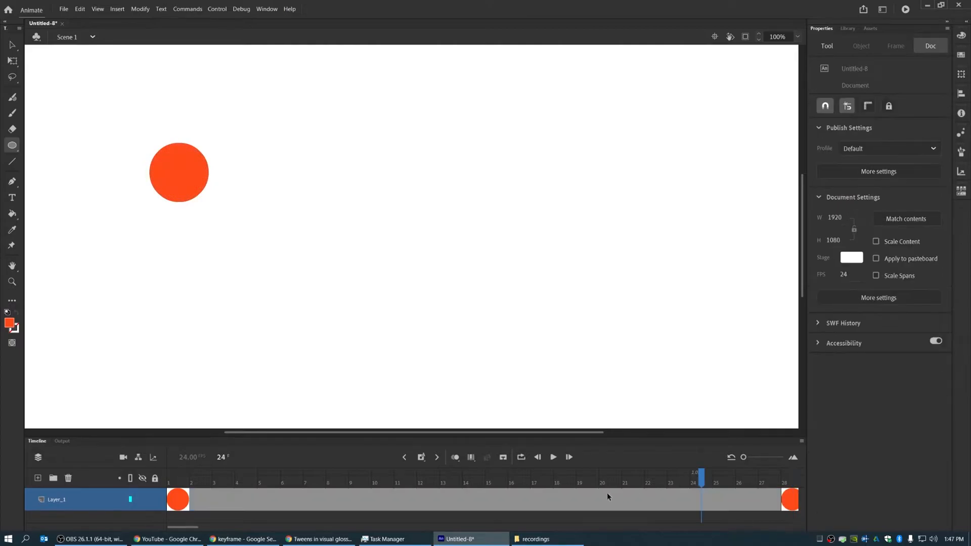
pyautogui.moveTo(185, 484); pyautogui.dragTo(770, 490)
# Step: Create a motion tween on the frames between the two keyframes, converting the circle to a symbol, and scrub through it
pyautogui.click(337, 500)
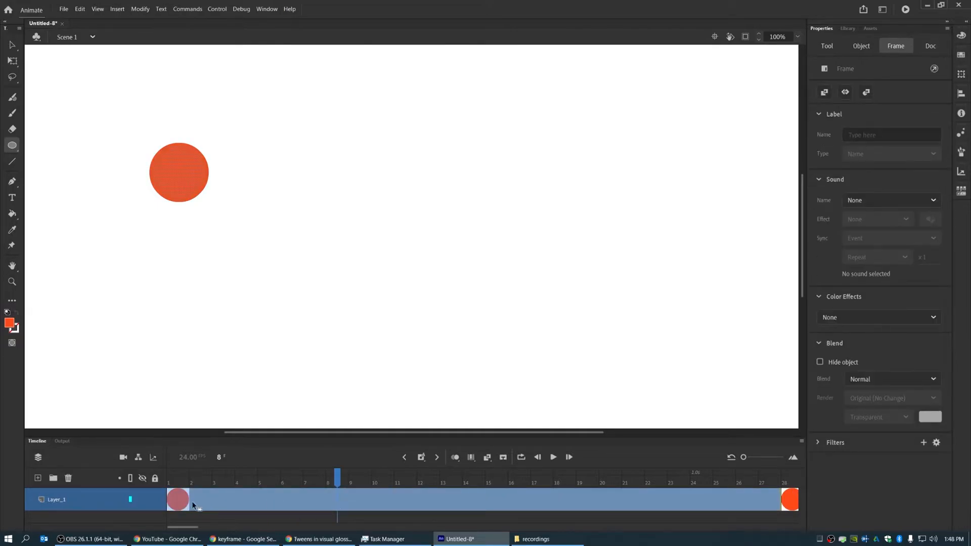
pyautogui.rightClick(682, 502)
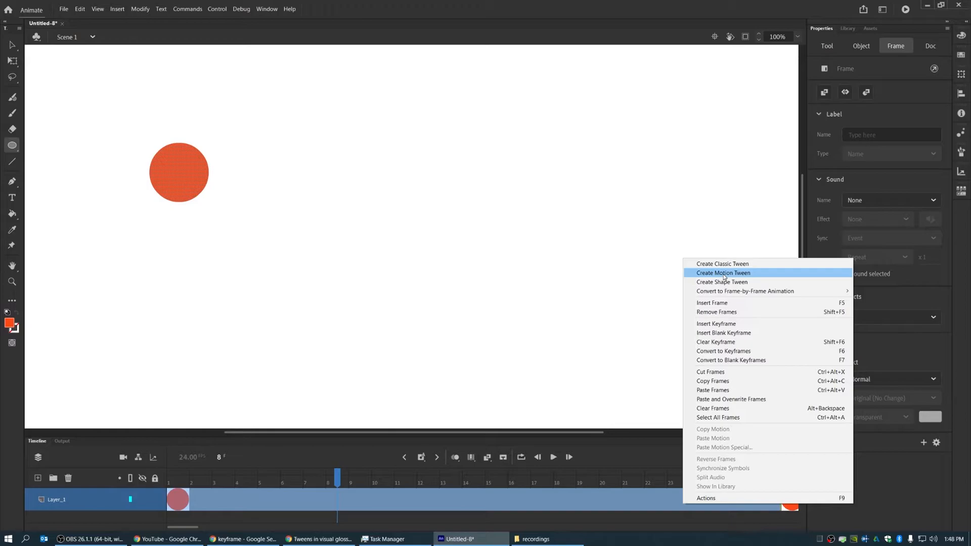
pyautogui.click(723, 274)
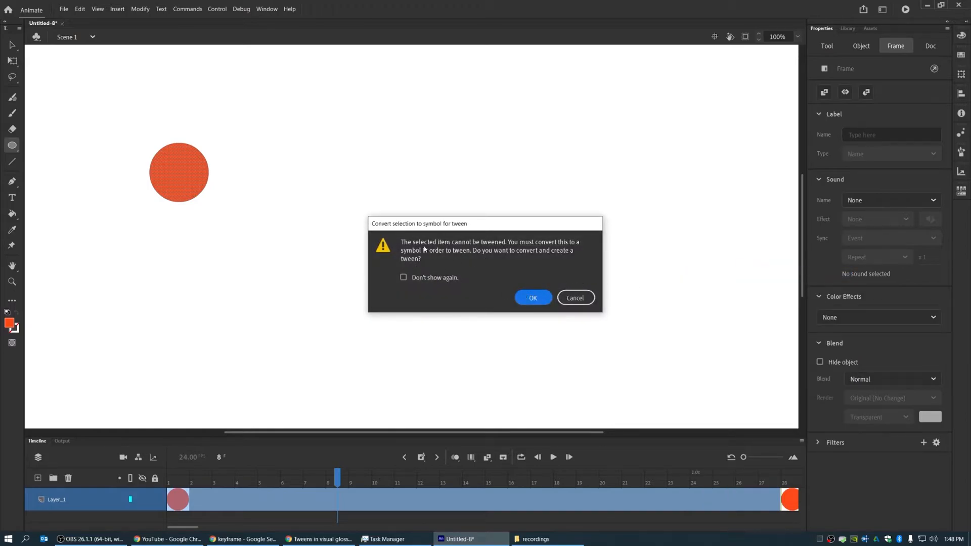
pyautogui.click(532, 297)
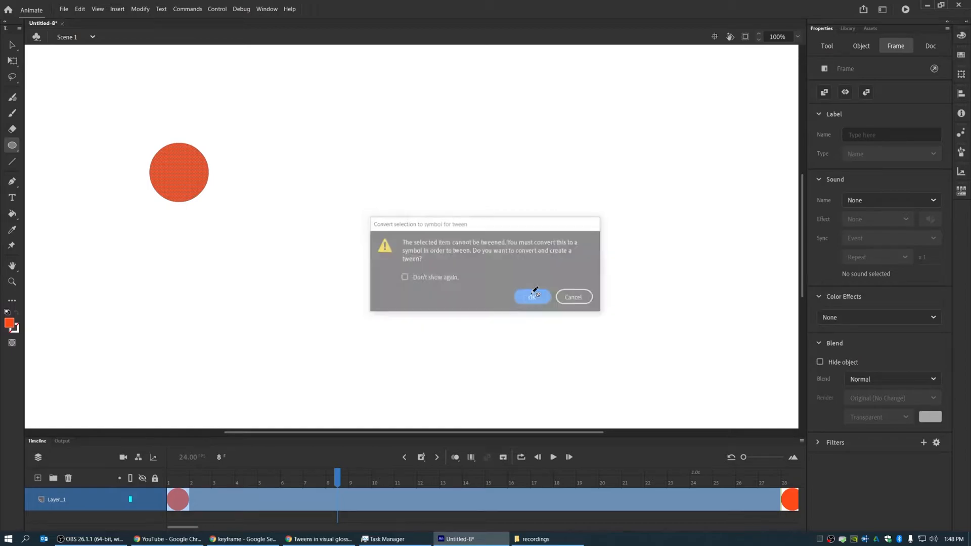
pyautogui.moveTo(336, 486); pyautogui.dragTo(223, 486)
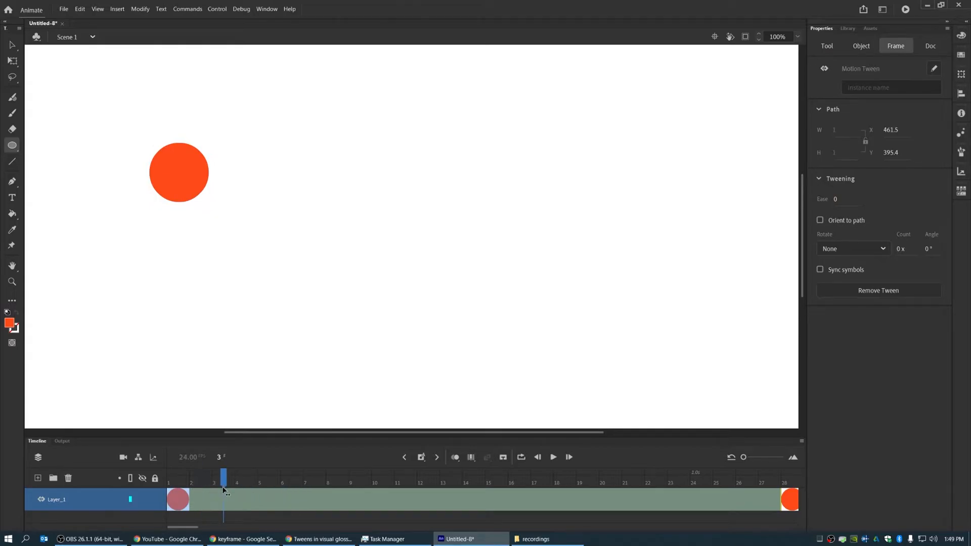
pyautogui.click(292, 493)
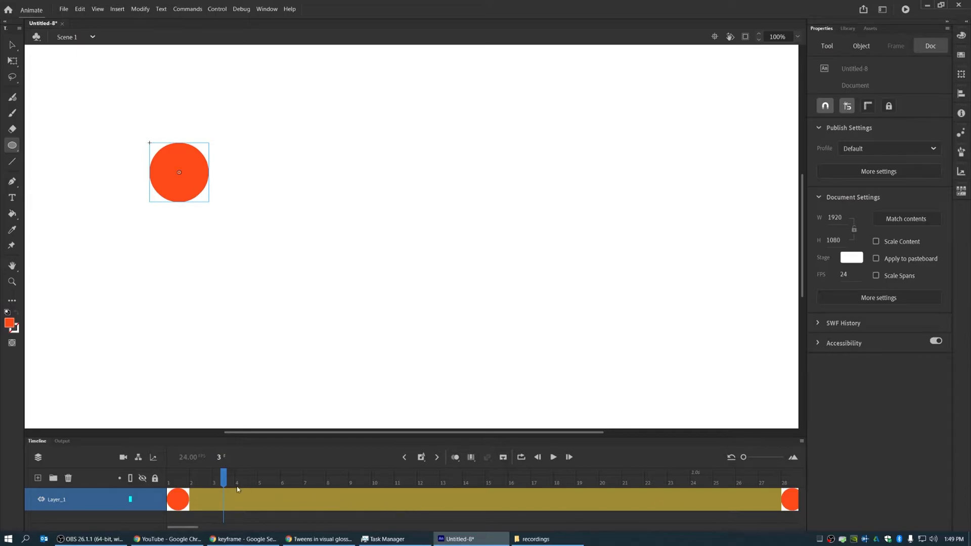
pyautogui.click(197, 484)
pyautogui.moveTo(459, 494); pyautogui.dragTo(701, 480)
pyautogui.moveTo(315, 480); pyautogui.dragTo(269, 481)
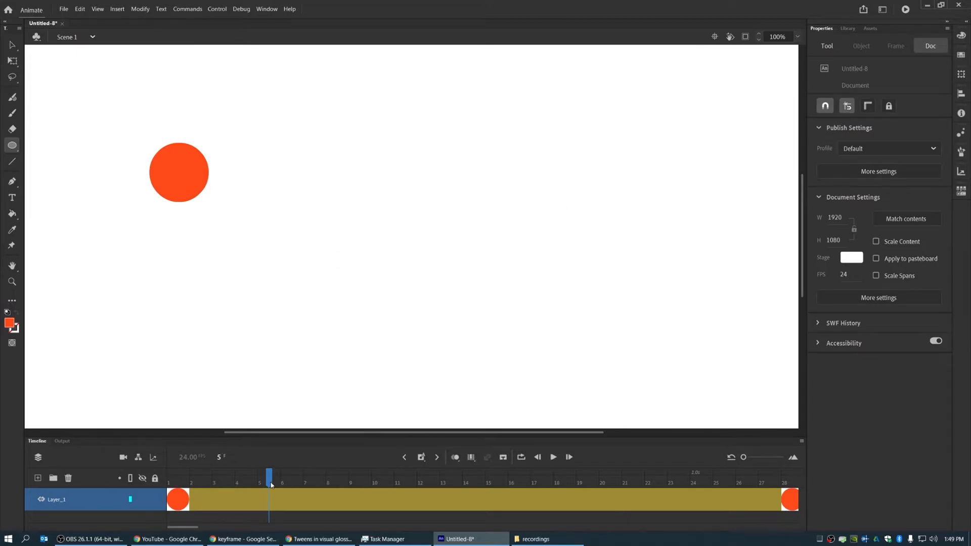
# Step: At frame 6, move the ball diagonally down and to the right, to about X 631, Y 474
pyautogui.moveTo(270, 485); pyautogui.dragTo(292, 487)
pyautogui.click(13, 45)
pyautogui.click(155, 155)
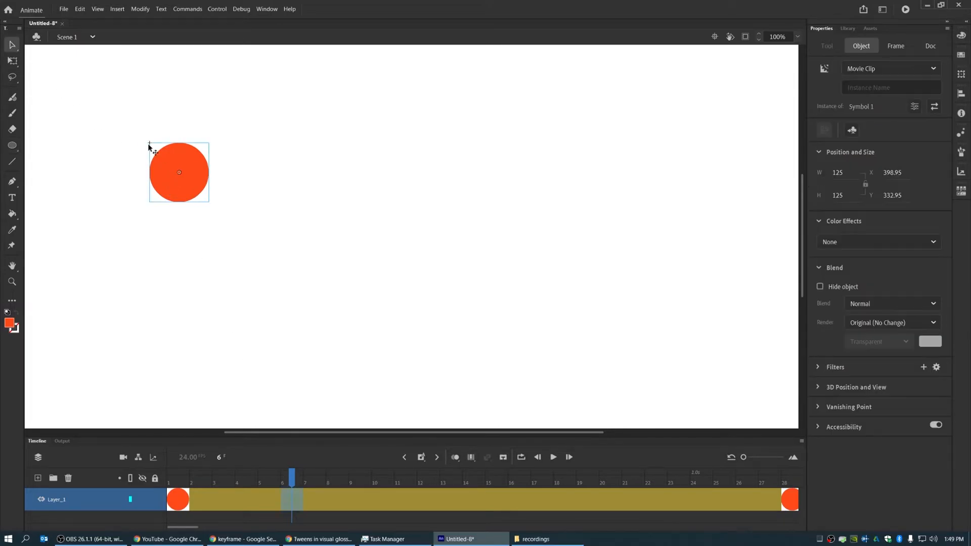
pyautogui.click(11, 61)
pyautogui.moveTo(162, 167); pyautogui.dragTo(273, 234)
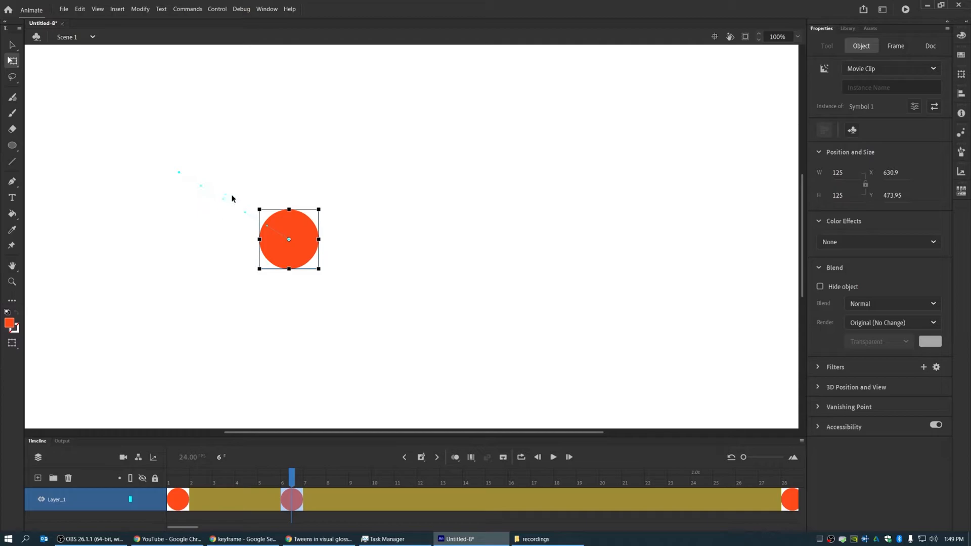
# Step: Inspect the motion path up close, and at frame 12 move the ball up and to the right, to about X 883, Y 305
pyautogui.scroll(1, 218, 201)
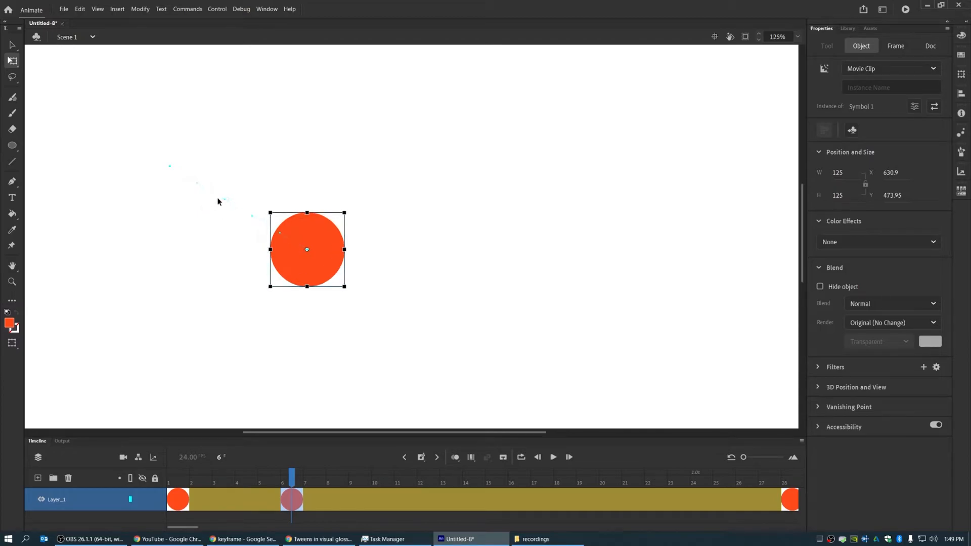
pyautogui.scroll(1, 217, 204)
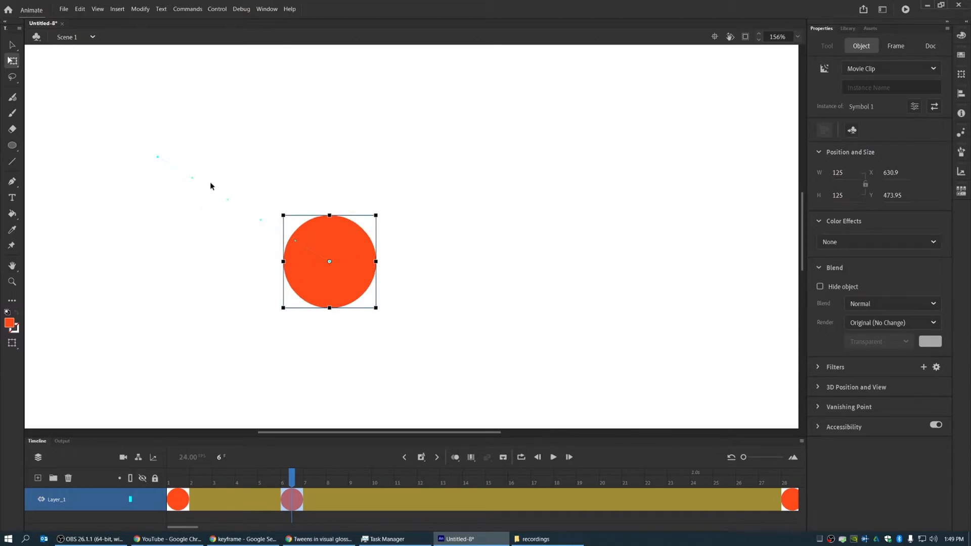
pyautogui.scroll(-1, 390, 186)
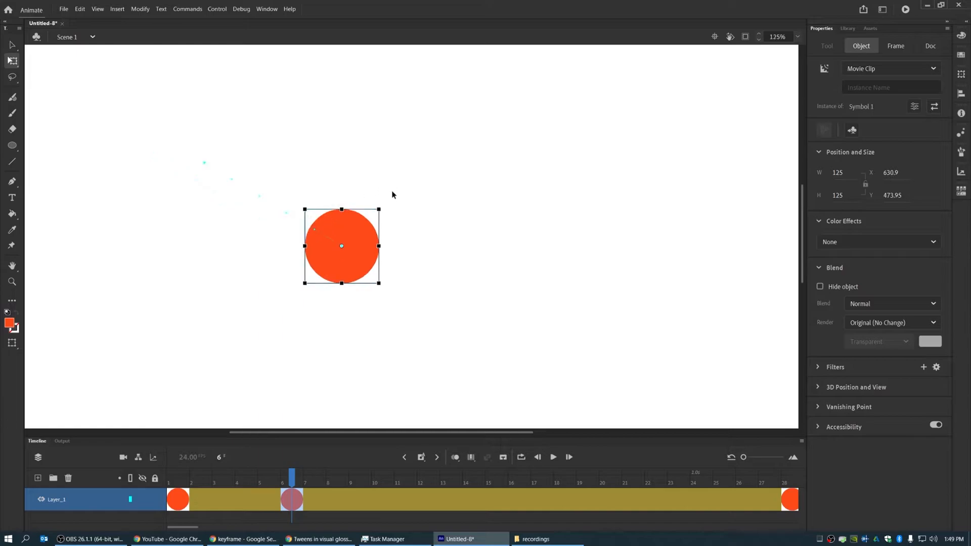
pyautogui.moveTo(295, 477); pyautogui.dragTo(424, 486)
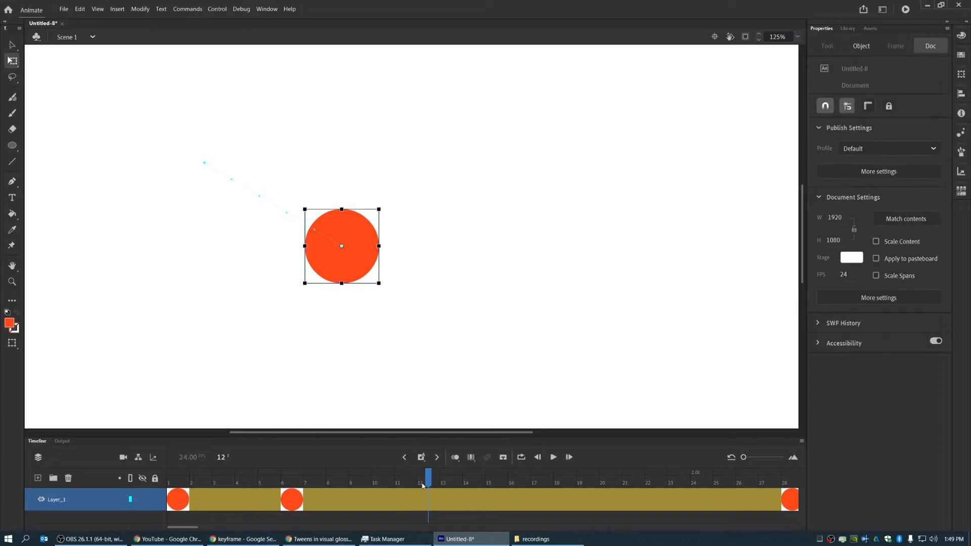
pyautogui.moveTo(365, 241); pyautogui.dragTo(515, 141)
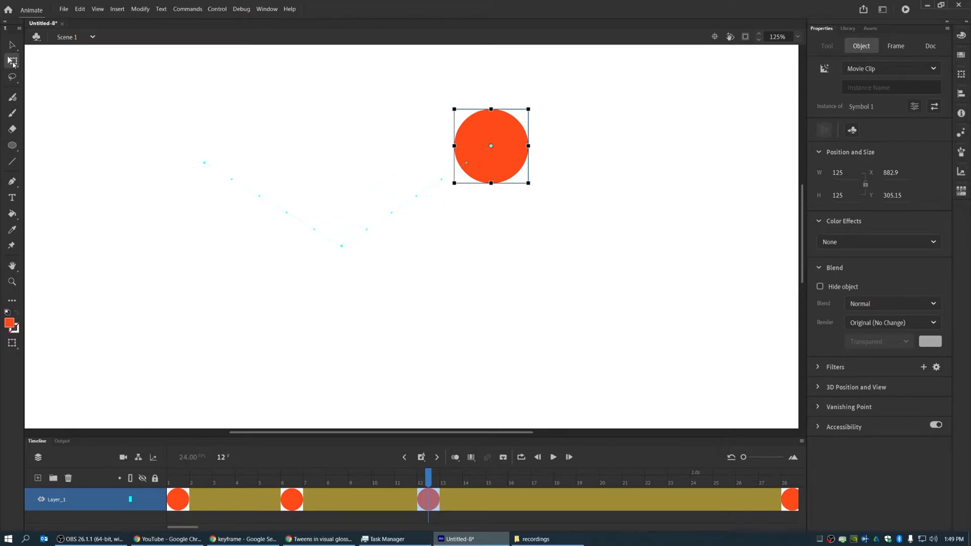
# Step: Reshape the motion path with the Subselection tool, raising its middle point above both ends and shifting its start point down and right
pyautogui.click(13, 47)
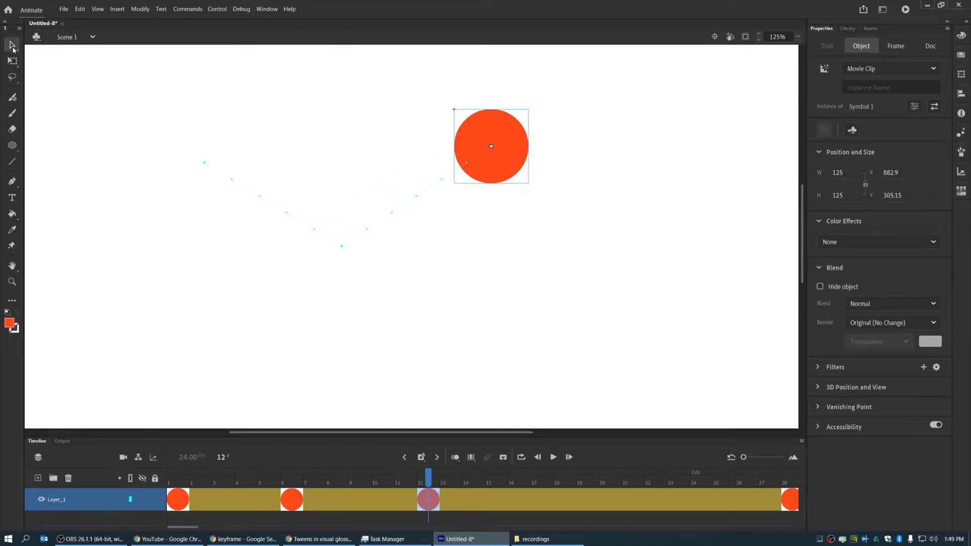
pyautogui.click(13, 48)
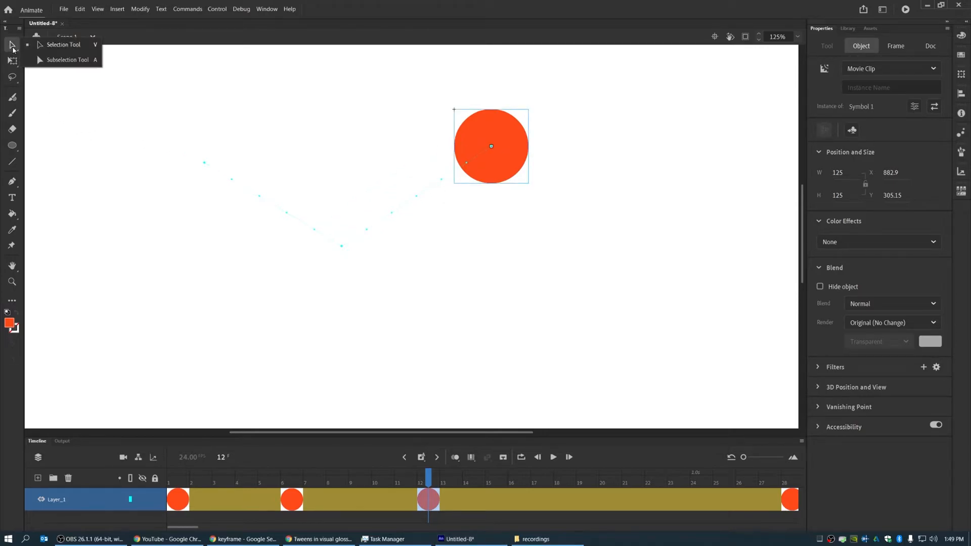
pyautogui.click(50, 60)
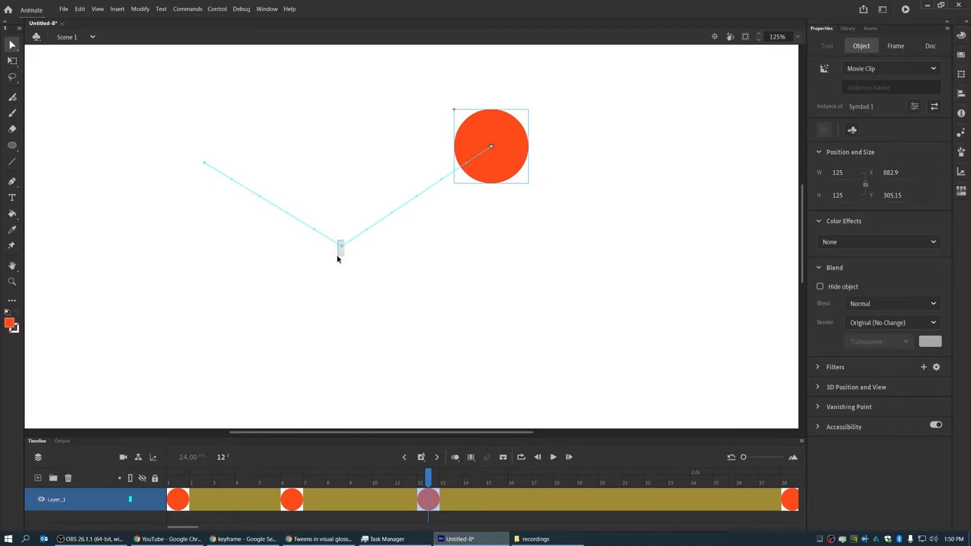
pyautogui.click(342, 250)
pyautogui.moveTo(343, 249); pyautogui.dragTo(342, 112)
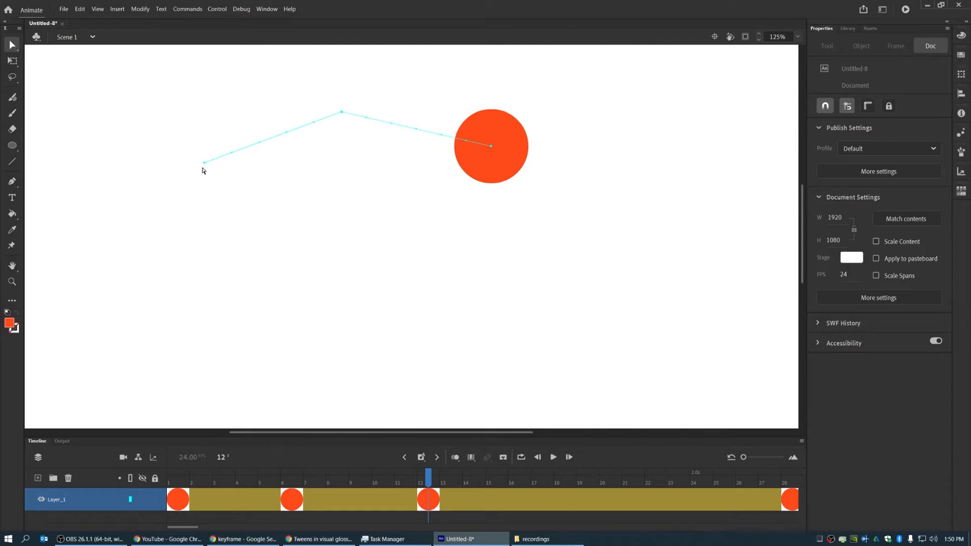
pyautogui.moveTo(204, 164); pyautogui.dragTo(243, 193)
# Step: Play the animation from frame 1 to check the ball's motion, and turn on loop playback
pyautogui.moveTo(180, 483)
pyautogui.mouseDown()
pyautogui.moveTo(223, 483)
pyautogui.moveTo(181, 485)
pyautogui.mouseUp()
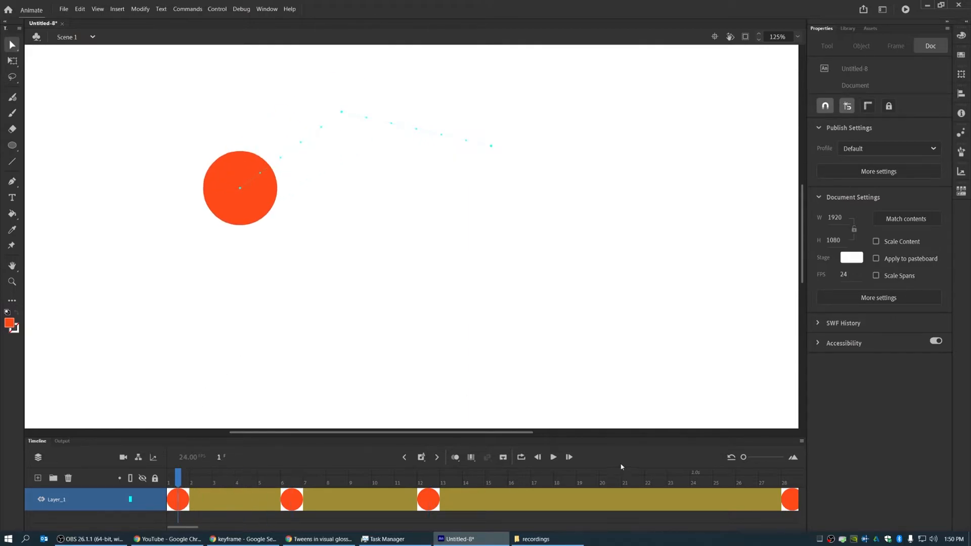
pyautogui.click(553, 457)
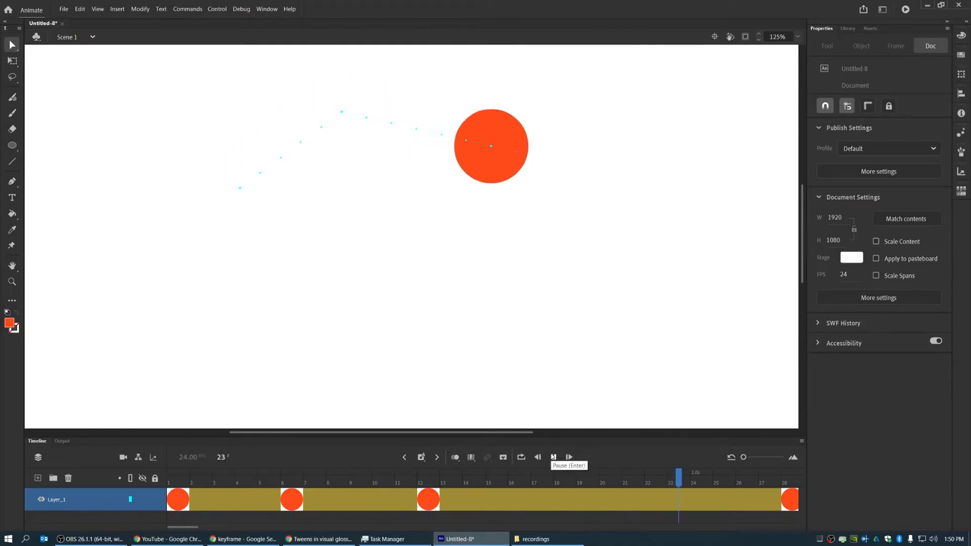
pyautogui.click(553, 457)
pyautogui.click(521, 457)
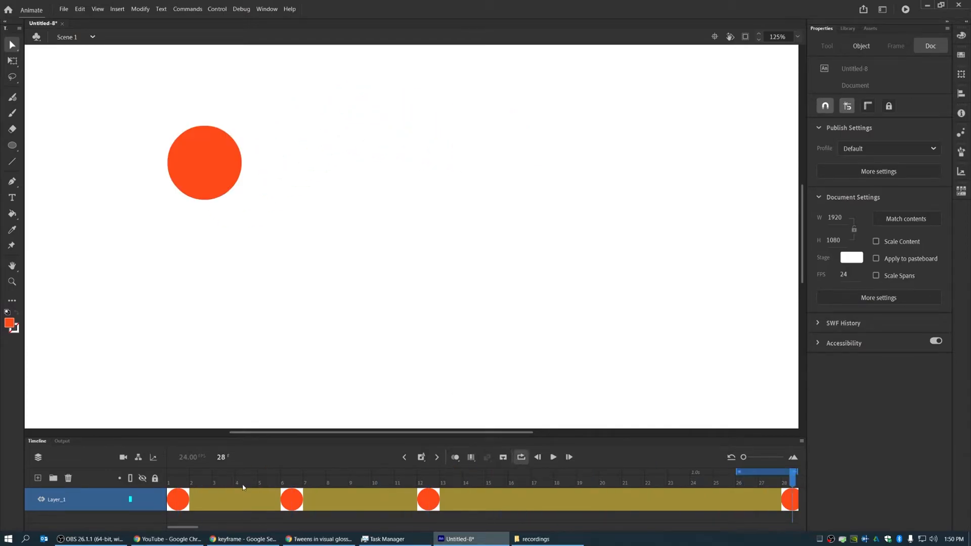
# Step: Raise the motion path's start point, lower its middle point below both ends, and play the animation
pyautogui.moveTo(179, 483); pyautogui.dragTo(265, 484)
pyautogui.moveTo(240, 189); pyautogui.dragTo(208, 54)
pyautogui.moveTo(343, 115); pyautogui.dragTo(310, 196)
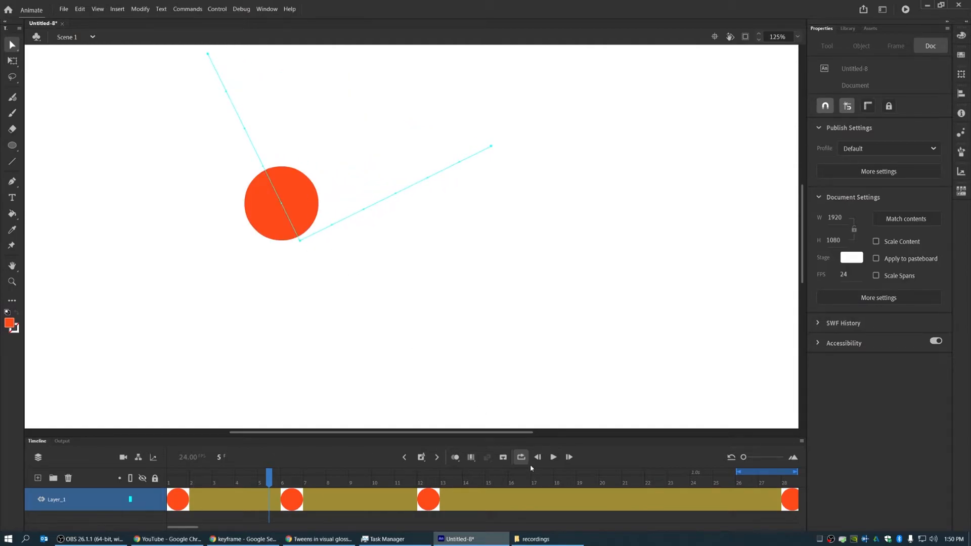
pyautogui.click(551, 460)
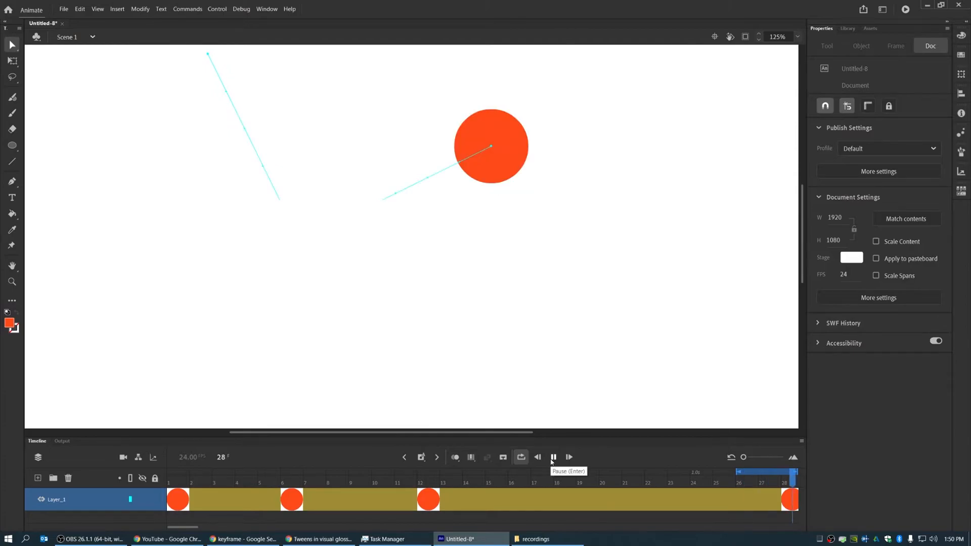
pyautogui.click(552, 458)
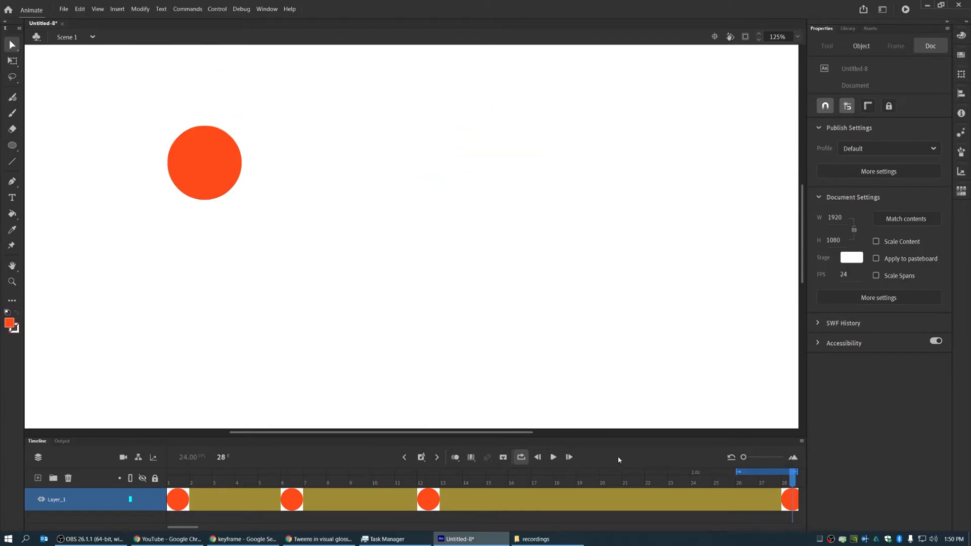
# Step: Extend the loop range back to frame 1 so it spans frames 1 to 28, and play the looped animation
pyautogui.click(522, 457)
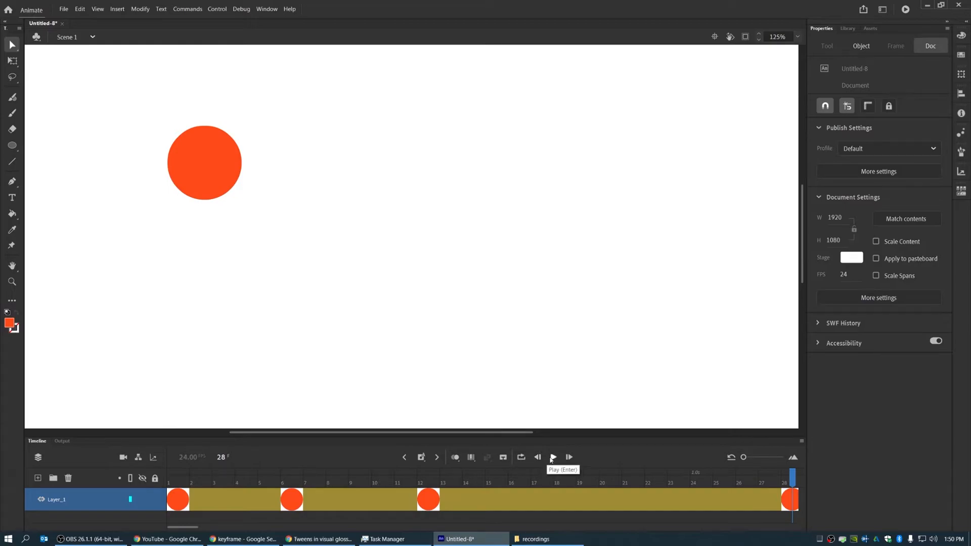
pyautogui.click(522, 458)
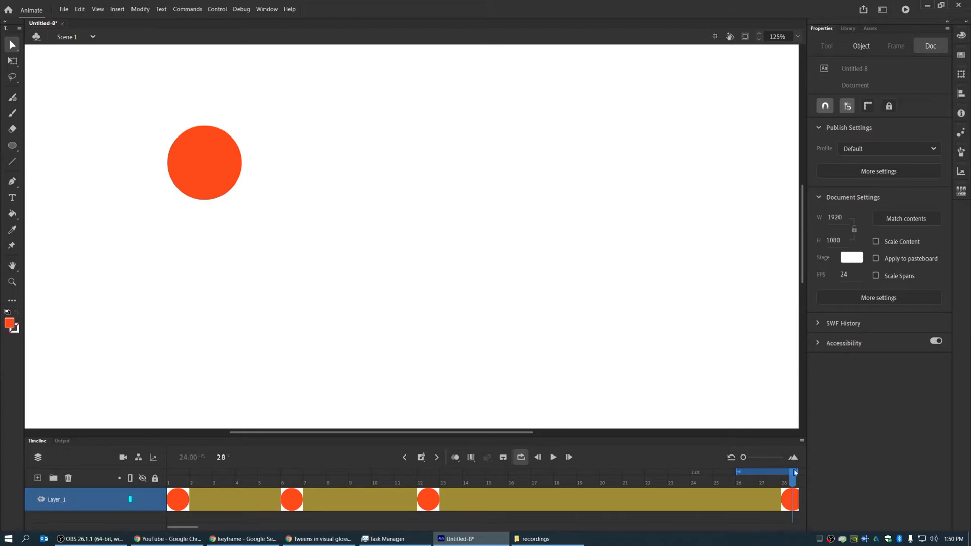
pyautogui.moveTo(740, 473); pyautogui.dragTo(172, 473)
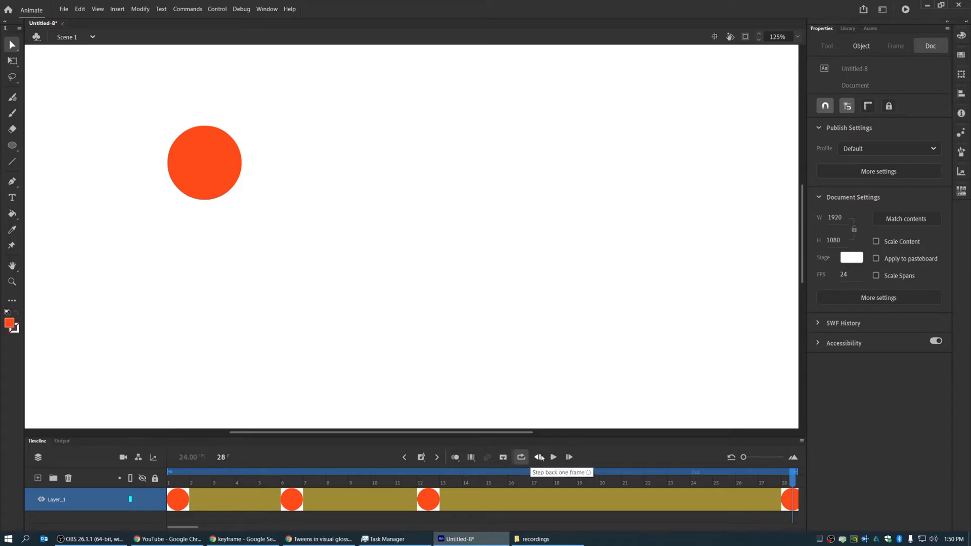
pyautogui.click(552, 458)
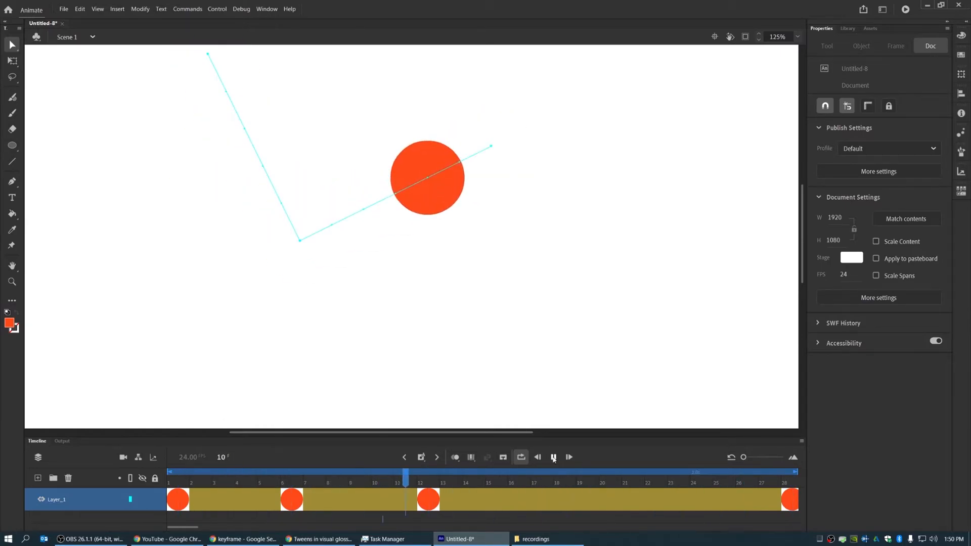
pyautogui.click(554, 458)
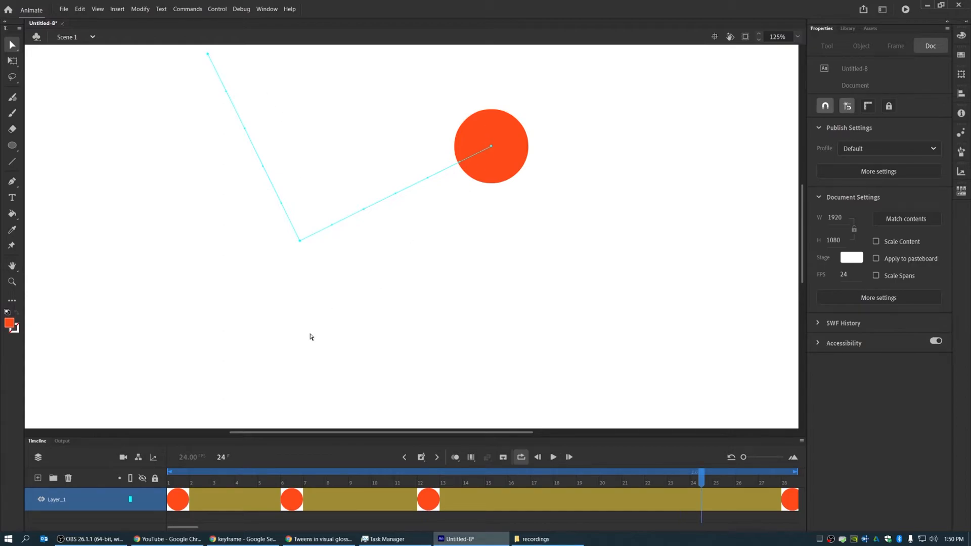
# Step: Reshape the motion path into a gentle descent, starting at the stage's upper-left area, bending slightly at its middle point and ending left of centre
pyautogui.moveTo(169, 483); pyautogui.dragTo(313, 485)
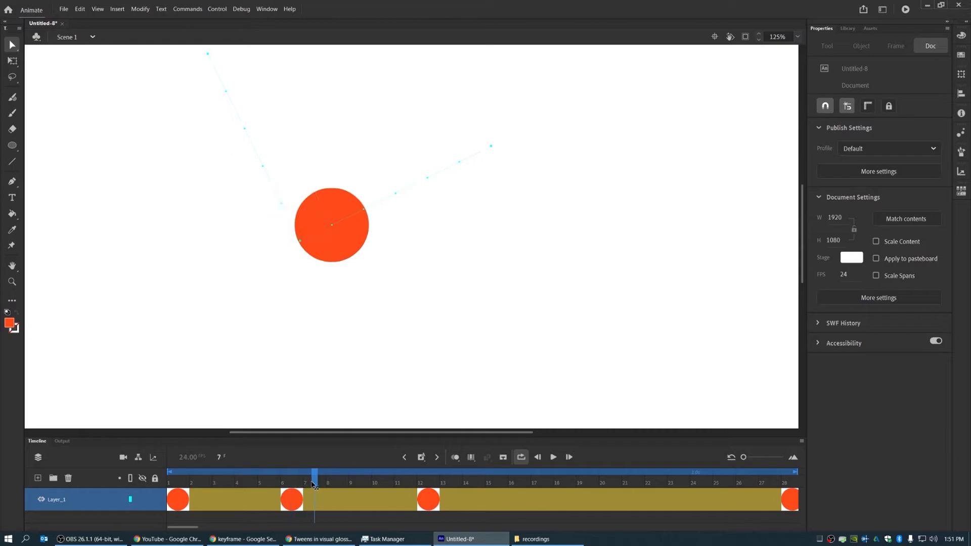
pyautogui.moveTo(490, 149); pyautogui.dragTo(460, 429)
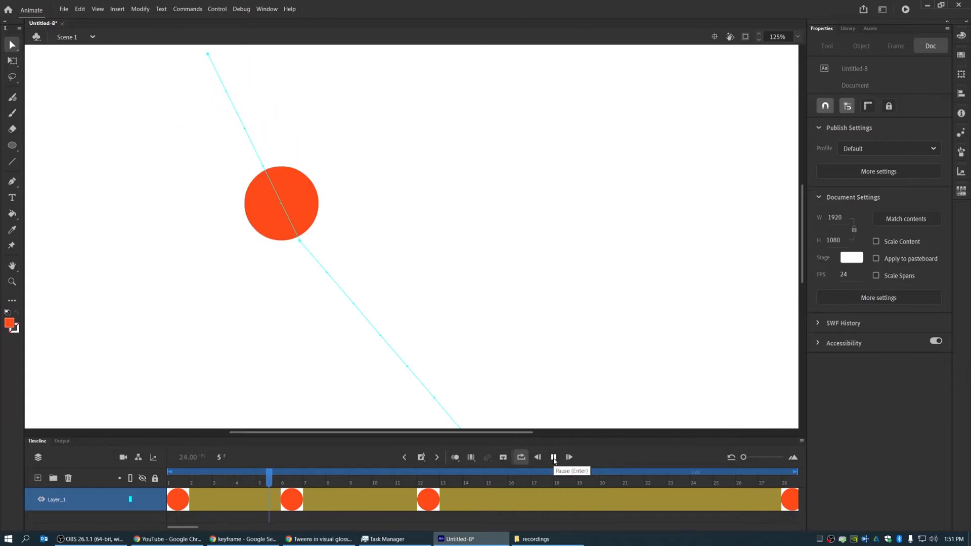
pyautogui.click(553, 458)
pyautogui.moveTo(301, 243); pyautogui.dragTo(365, 187)
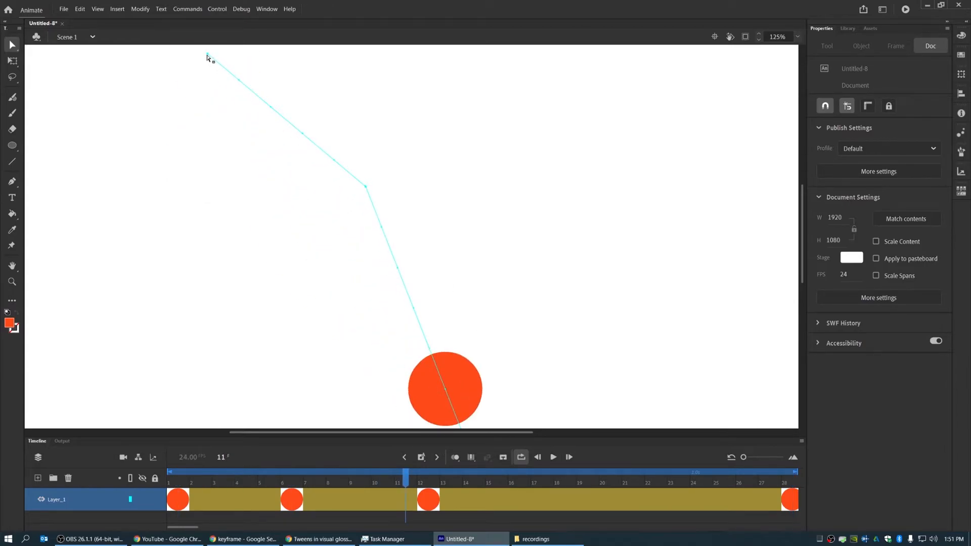
pyautogui.moveTo(207, 56); pyautogui.dragTo(23, 61)
pyautogui.moveTo(366, 188); pyautogui.dragTo(169, 132)
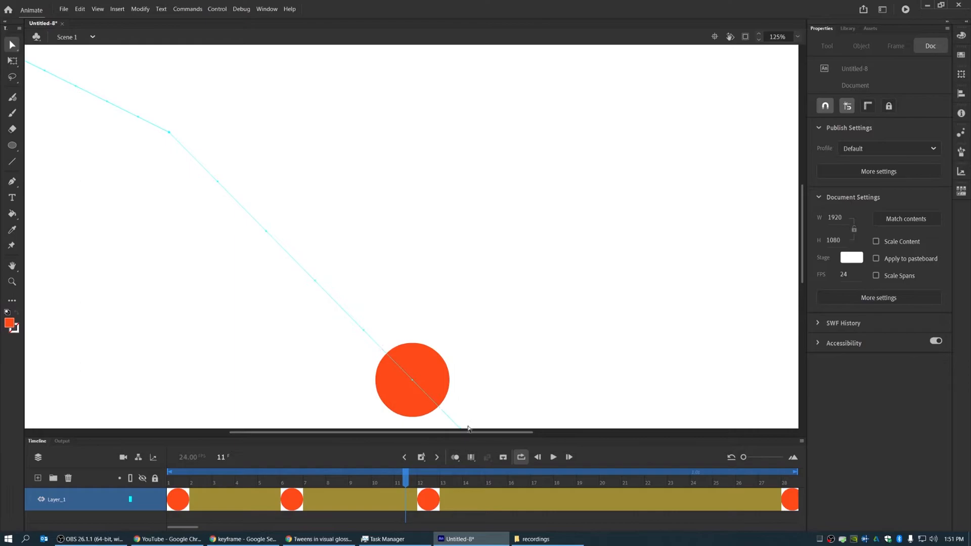
pyautogui.moveTo(462, 431); pyautogui.dragTo(314, 226)
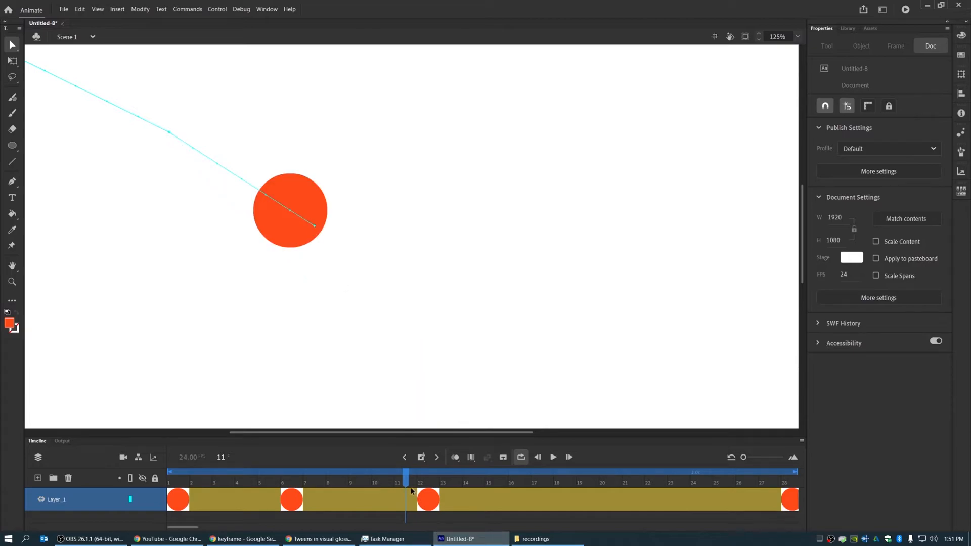
# Step: At frame 16, move the ball down and right to about X 764, Y 716, and squash it to about 74 px high with Free Transform
pyautogui.moveTo(407, 485); pyautogui.dragTo(515, 488)
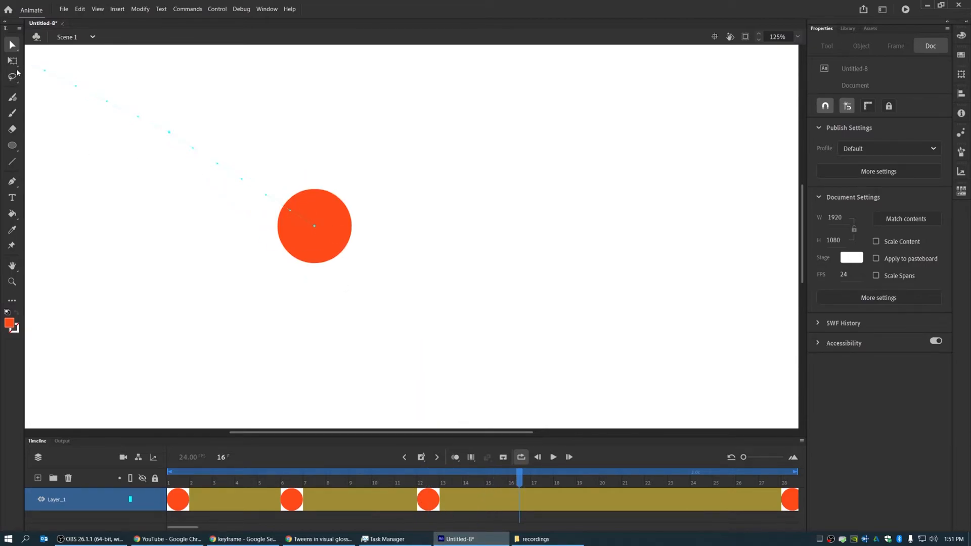
pyautogui.click(13, 61)
pyautogui.click(318, 200)
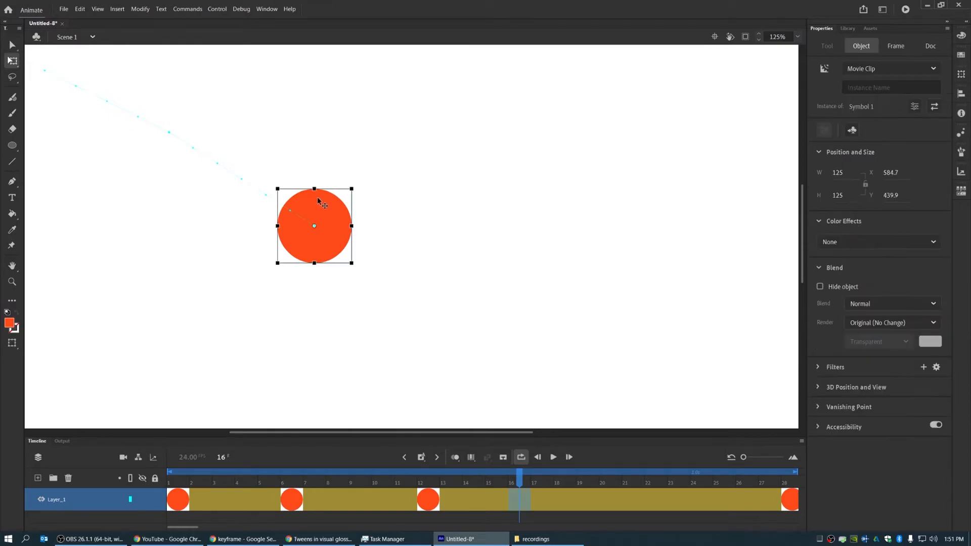
pyautogui.moveTo(326, 207); pyautogui.dragTo(430, 371)
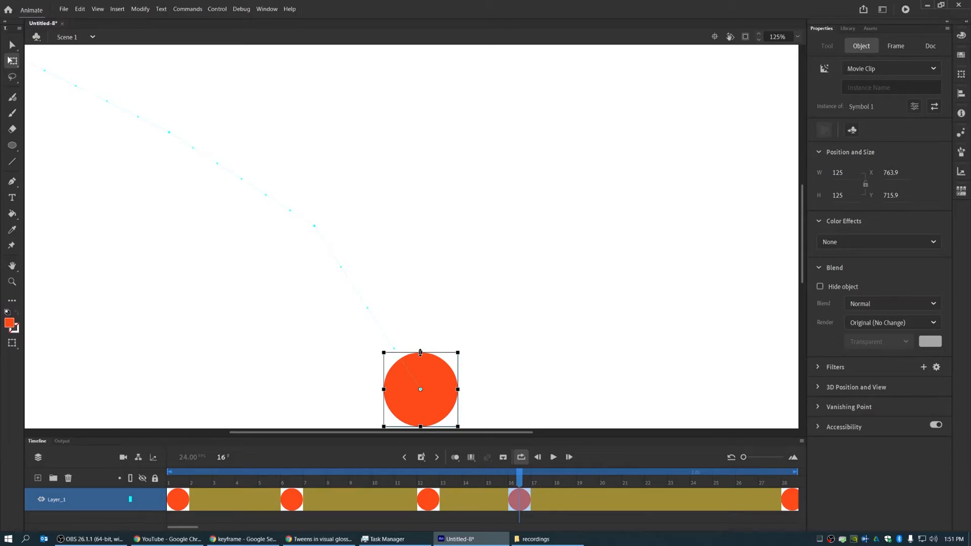
pyautogui.moveTo(420, 352); pyautogui.dragTo(420, 368)
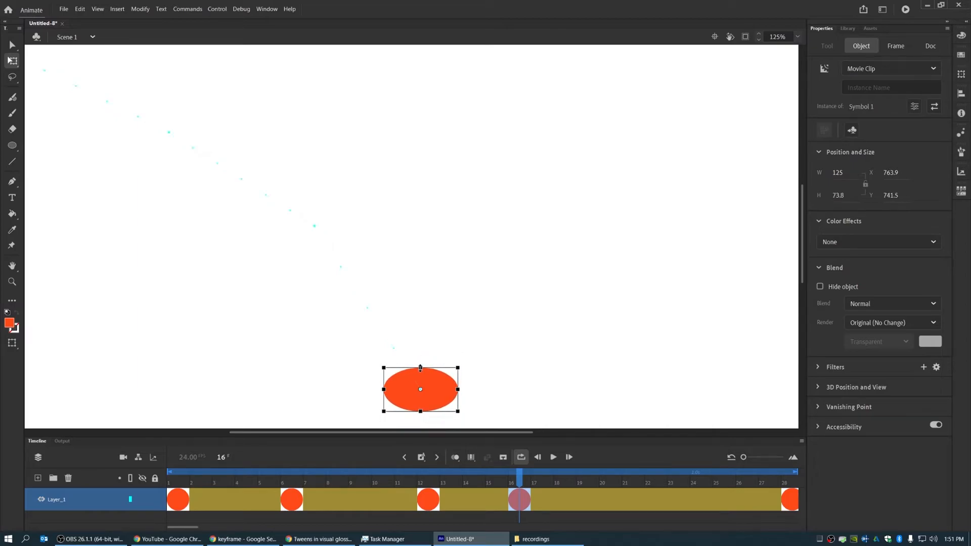
# Step: At frame 22, move the ball up and right to about X 982, Y 454, stretch it to about 112 px high, and play the animation
pyautogui.click(519, 484)
pyautogui.moveTo(530, 486); pyautogui.dragTo(656, 487)
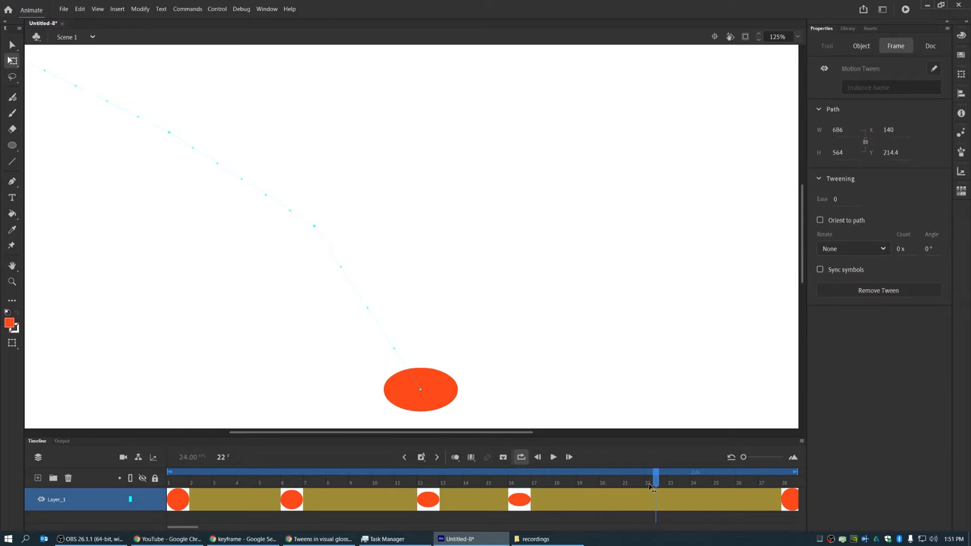
pyautogui.click(444, 384)
pyautogui.moveTo(442, 384); pyautogui.dragTo(554, 197)
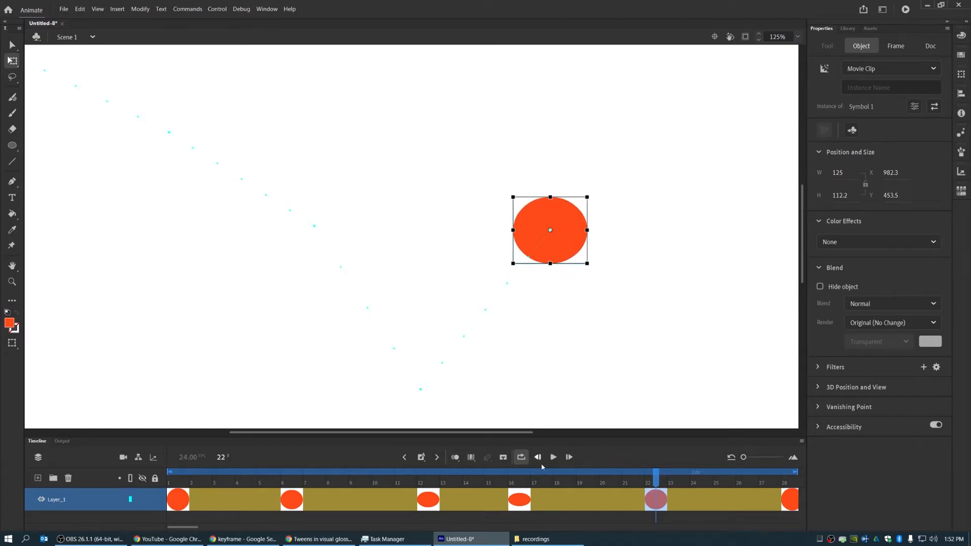
pyautogui.click(553, 457)
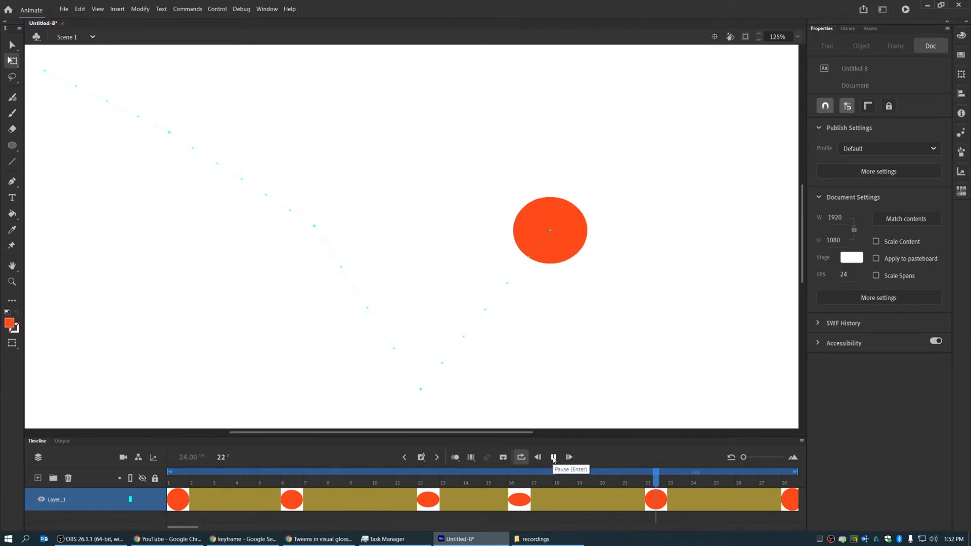
pyautogui.click(553, 458)
# Step: At frame 27, move the ball up and right to about X 1262, Y 300, and play the looped animation
pyautogui.moveTo(664, 487); pyautogui.dragTo(771, 484)
pyautogui.click(581, 269)
pyautogui.moveTo(562, 229); pyautogui.dragTo(730, 144)
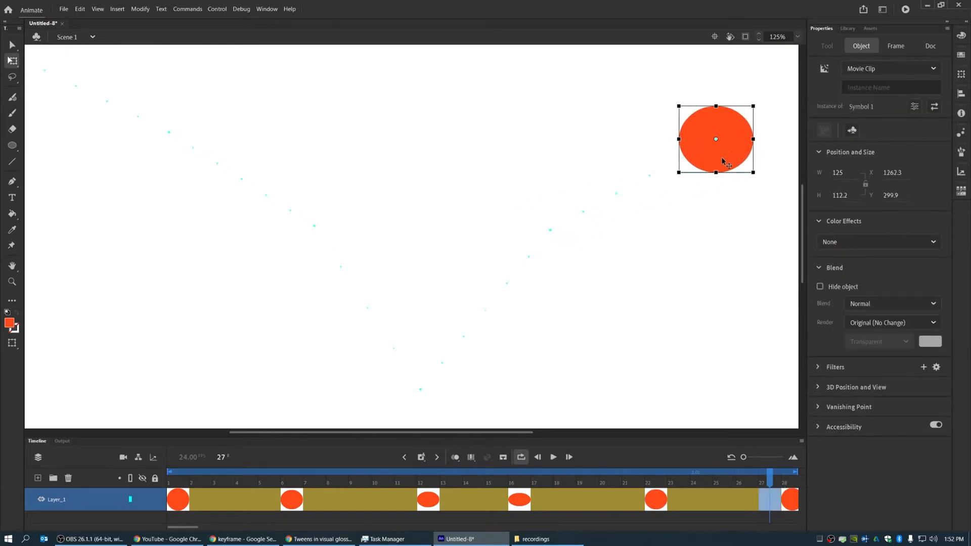
pyautogui.click(553, 457)
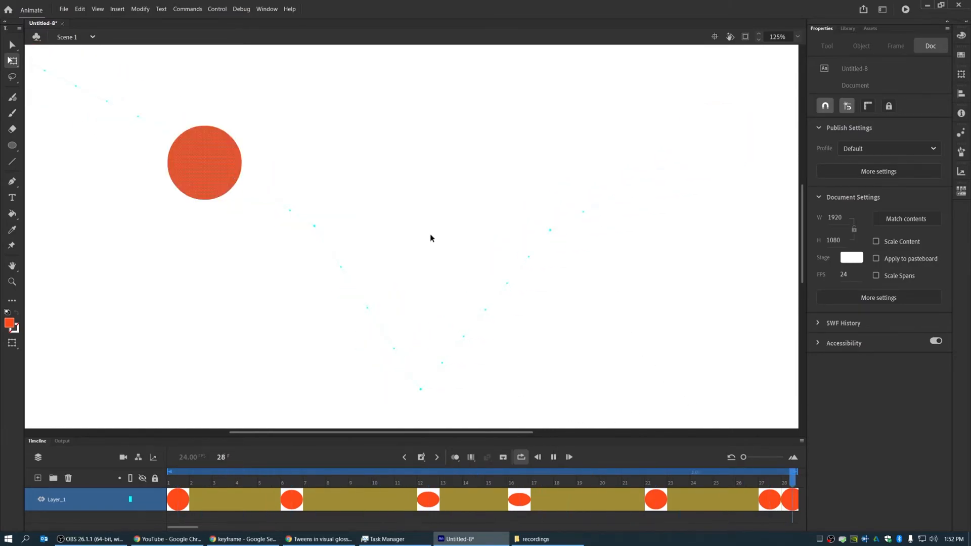
pyautogui.click(553, 459)
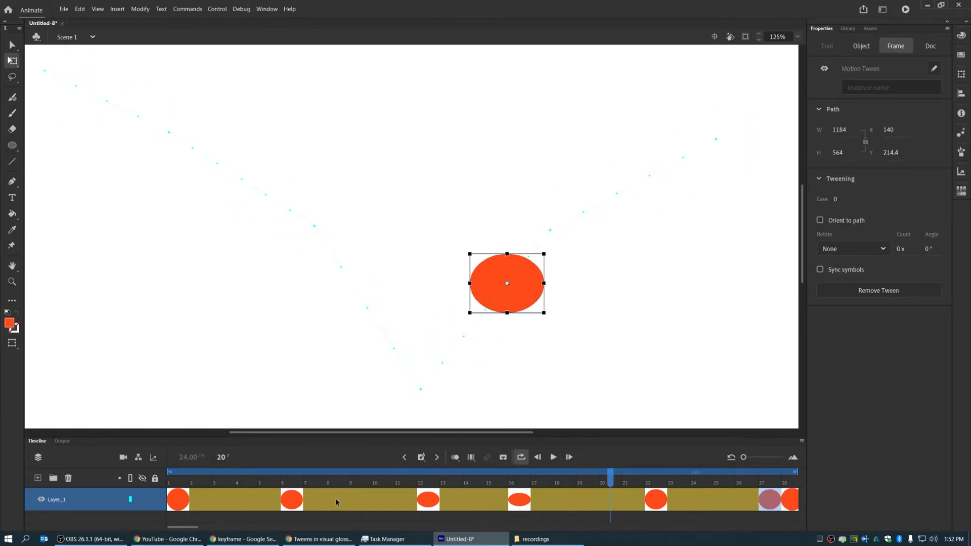
# Step: With the Selection tool, pull the motion path's frame 12 point down and left, and play the animation
pyautogui.rightClick(315, 498)
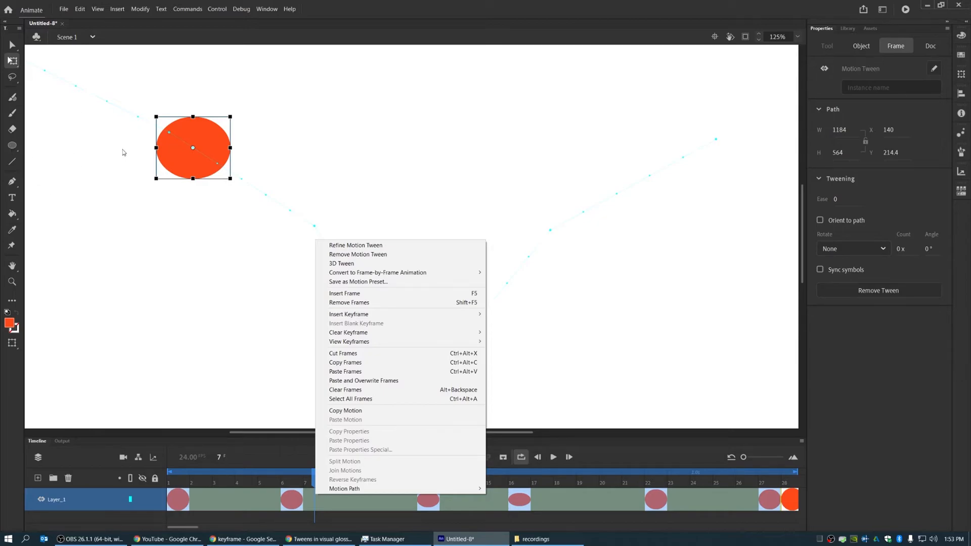
pyautogui.click(174, 152)
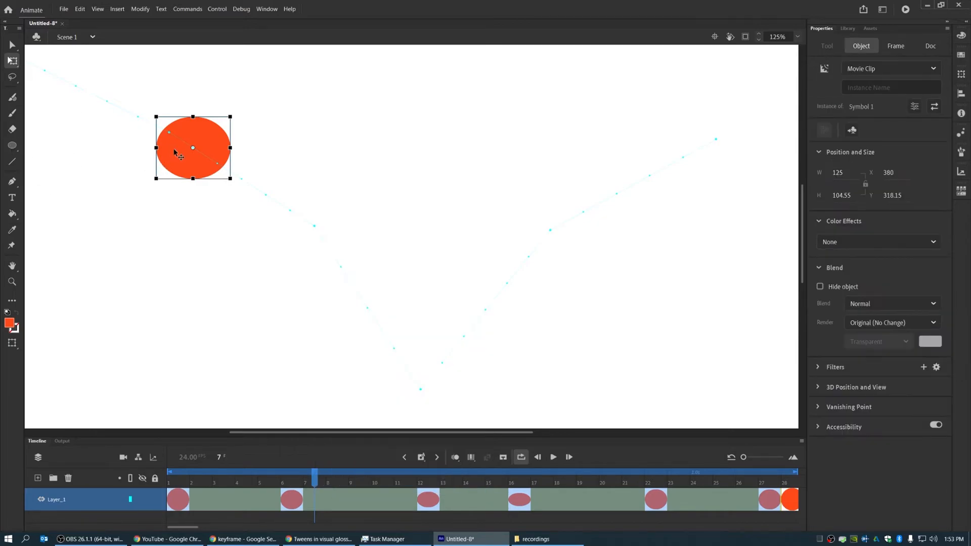
pyautogui.click(315, 229)
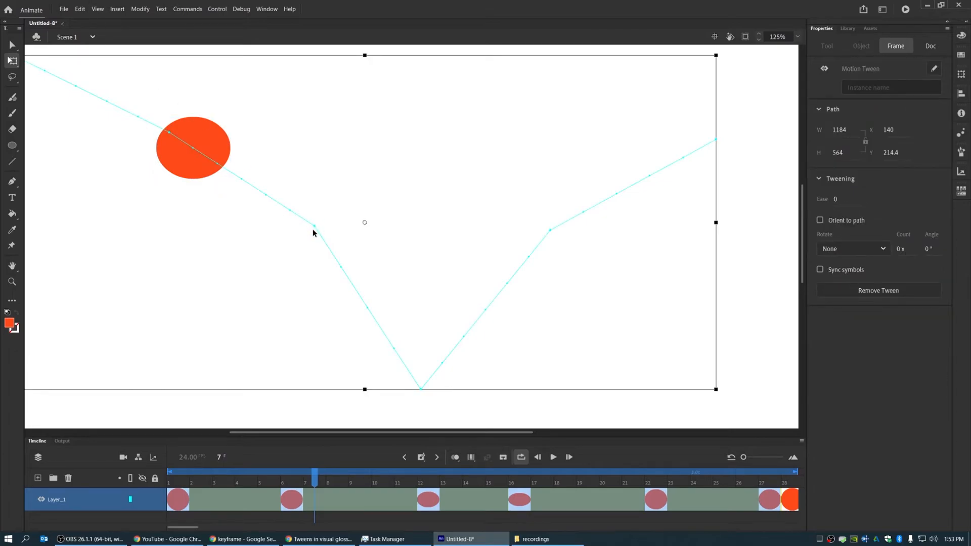
pyautogui.click(11, 46)
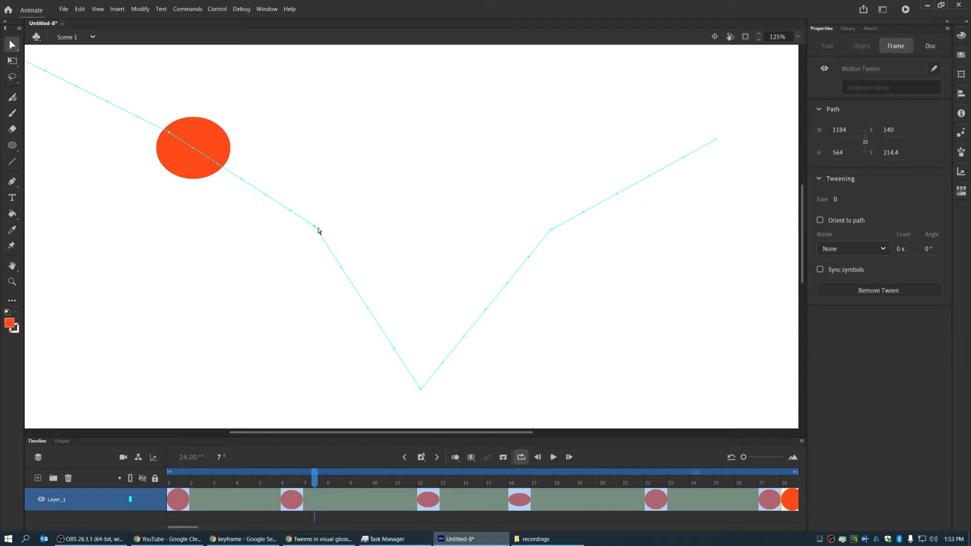
pyautogui.moveTo(315, 229); pyautogui.dragTo(256, 282)
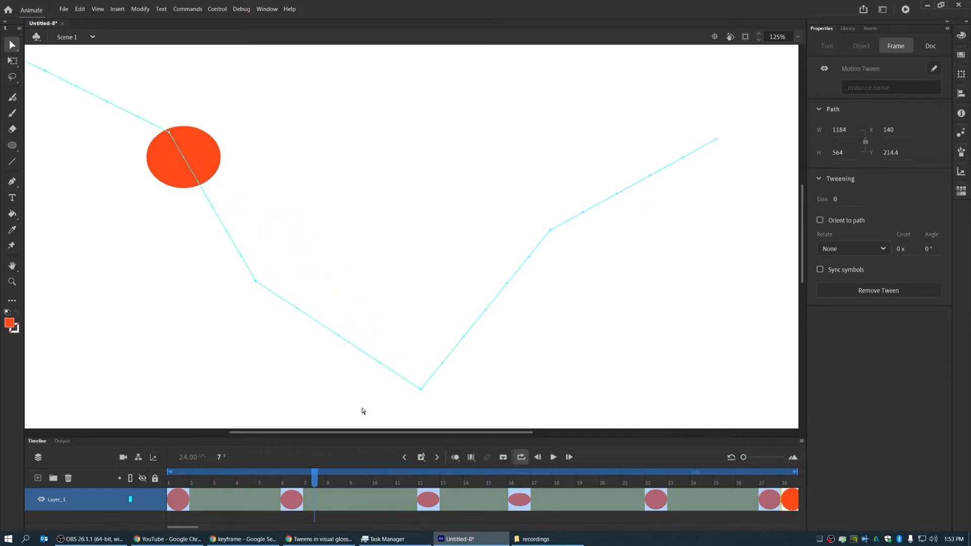
pyautogui.click(553, 457)
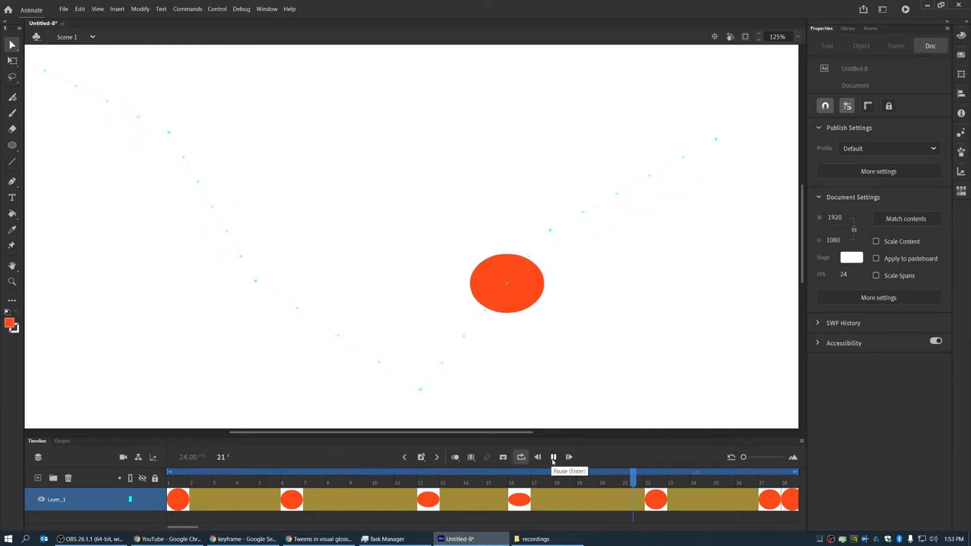
# Step: Move the motion path's frame 12 point up and right and its frame 22 point slightly down and right, and play the result
pyautogui.click(274, 303)
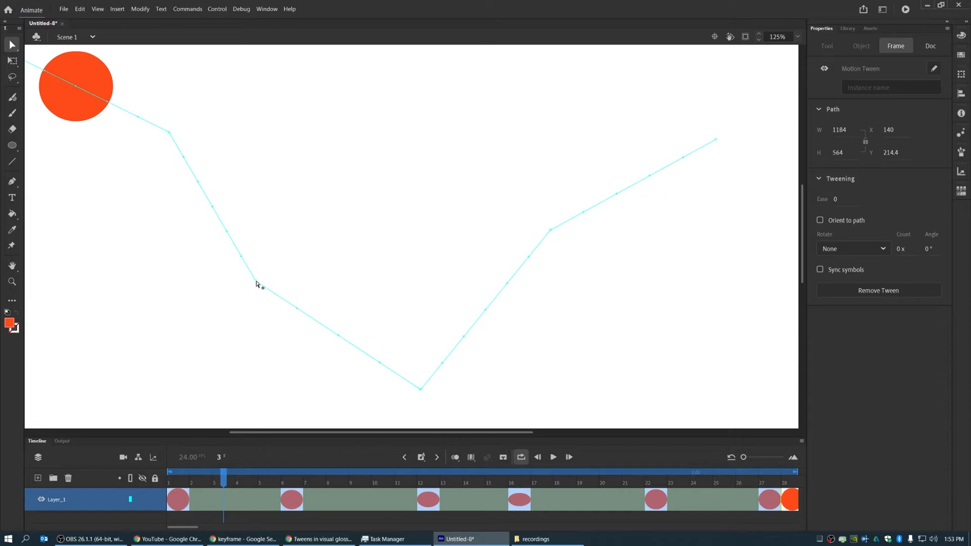
pyautogui.moveTo(256, 284); pyautogui.dragTo(294, 208)
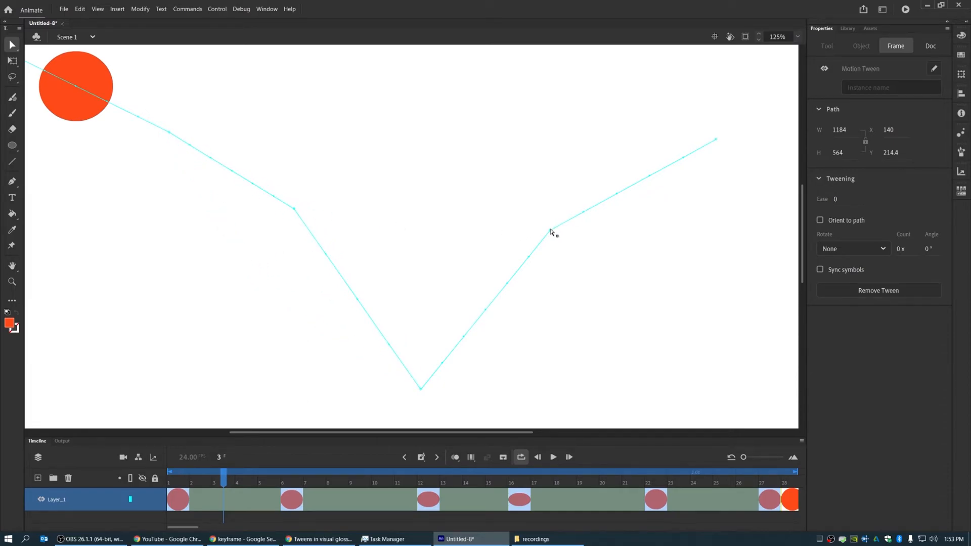
pyautogui.moveTo(550, 232); pyautogui.dragTo(570, 251)
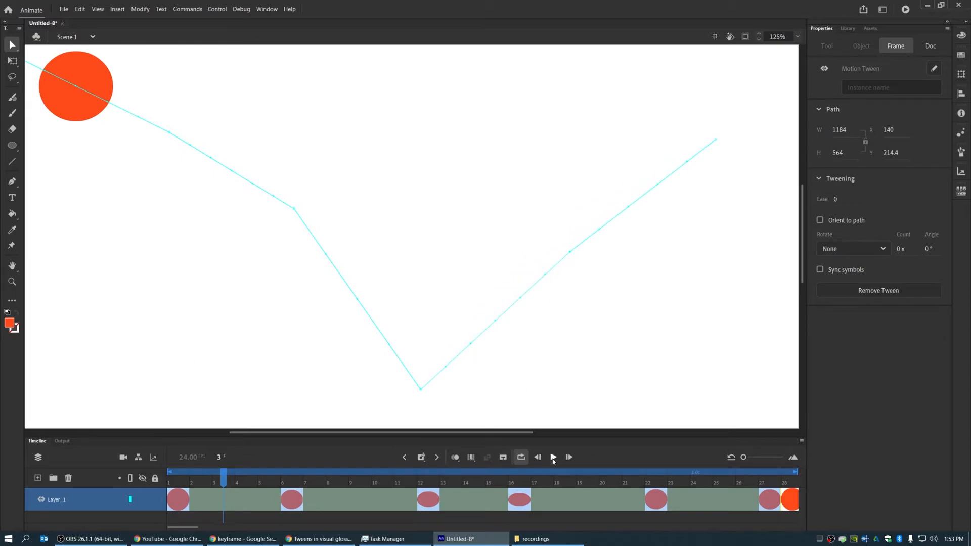
pyautogui.click(554, 457)
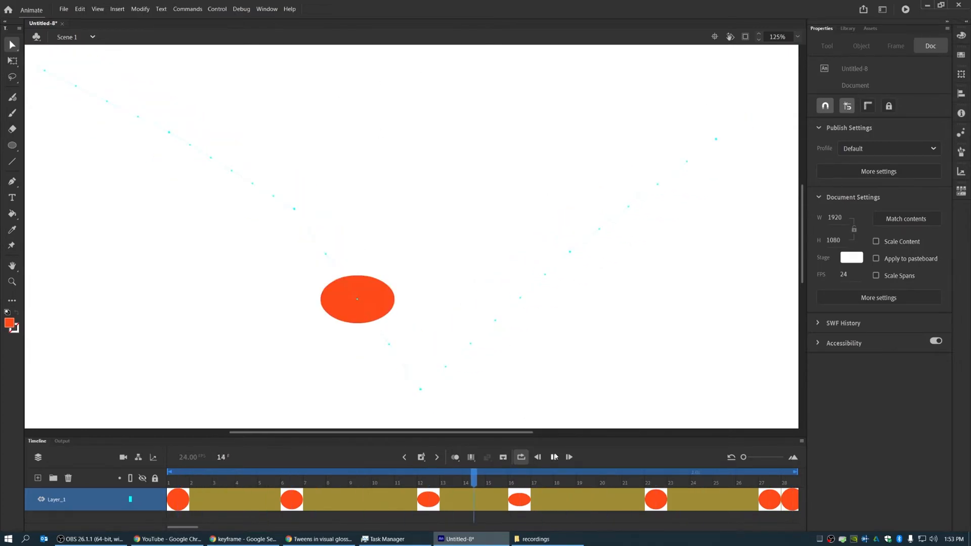
pyautogui.click(554, 458)
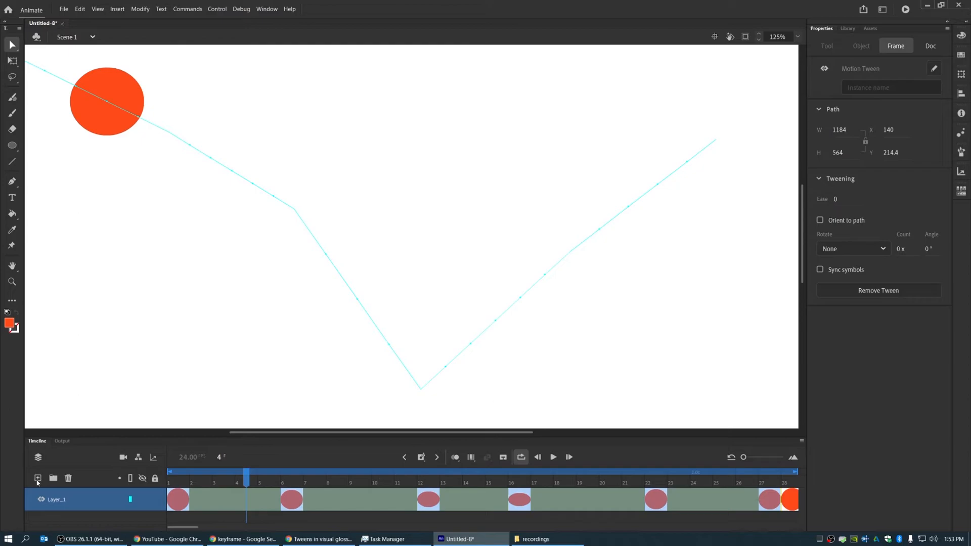
# Step: Add a new layer above the ball's Layer_1
pyautogui.click(37, 481)
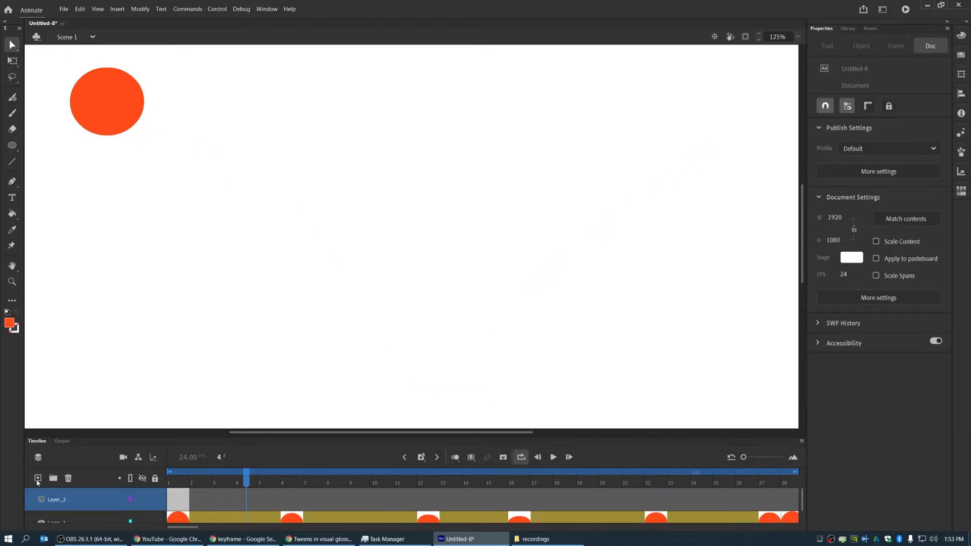
# Step: Enlarge the timeline so both layers show and hide the ball's Layer_1
pyautogui.hotkey('ctrl', 'z')
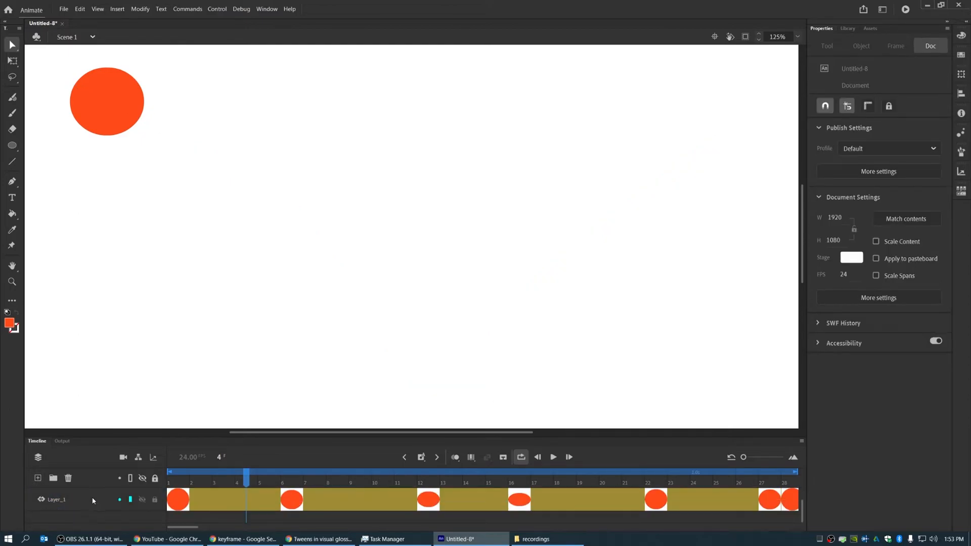
pyautogui.hotkey('ctrl', 'y')
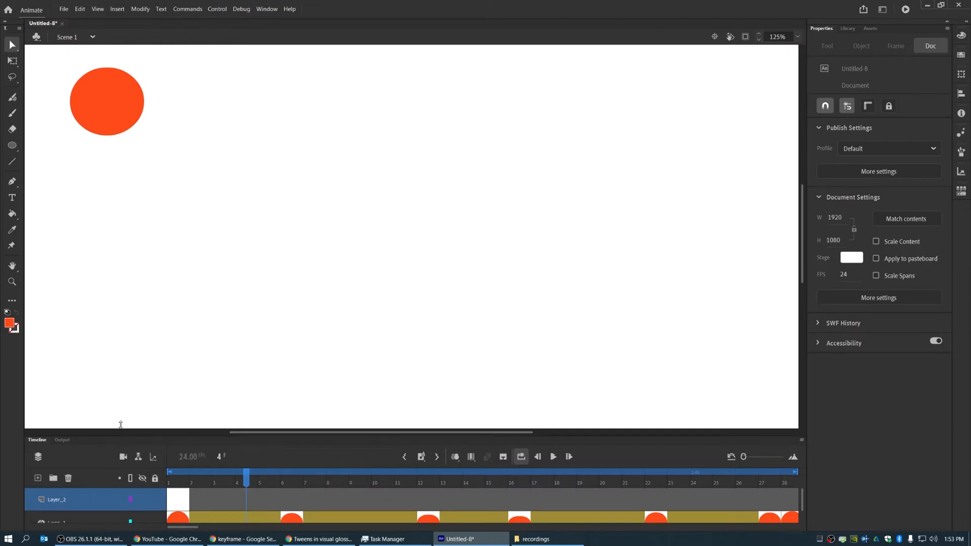
pyautogui.moveTo(121, 429); pyautogui.dragTo(120, 388)
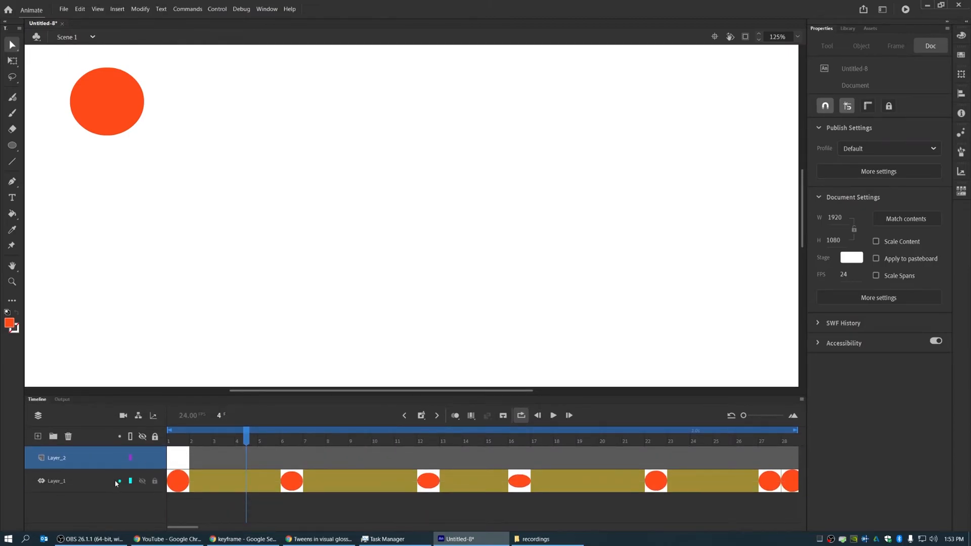
pyautogui.click(142, 481)
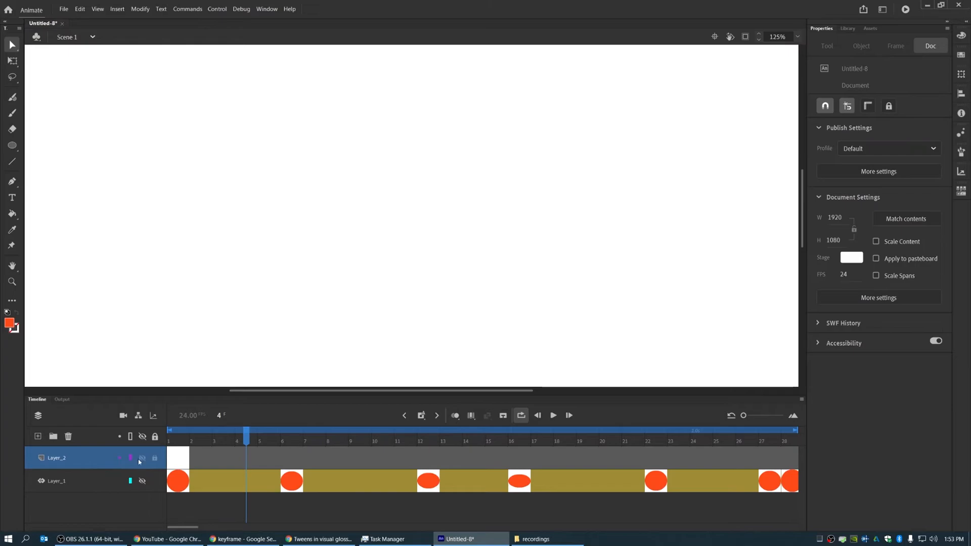
# Step: With the Oval tool, draw an orange circle about 98 px across near the stage's upper-left area at frame 1 of Layer_2
pyautogui.click(12, 145)
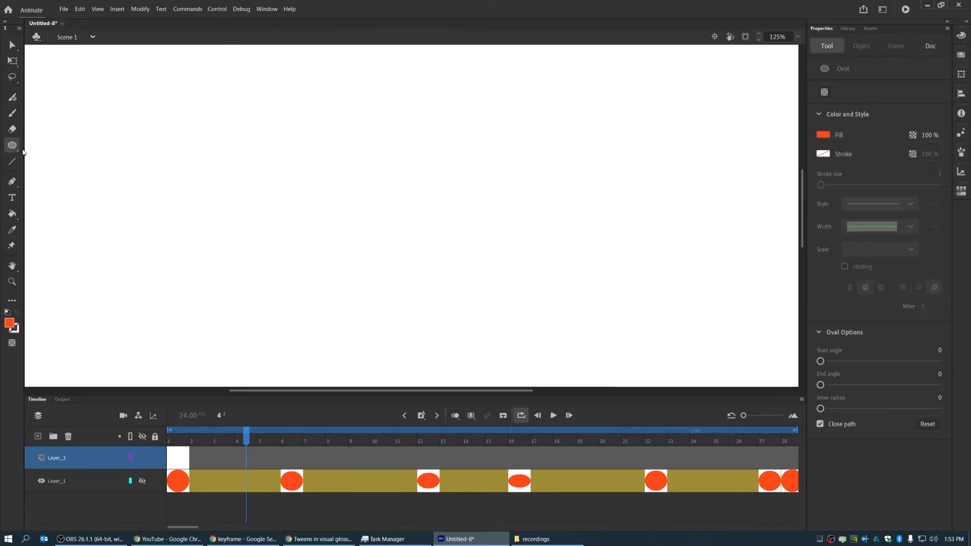
pyautogui.moveTo(81, 104); pyautogui.dragTo(141, 165)
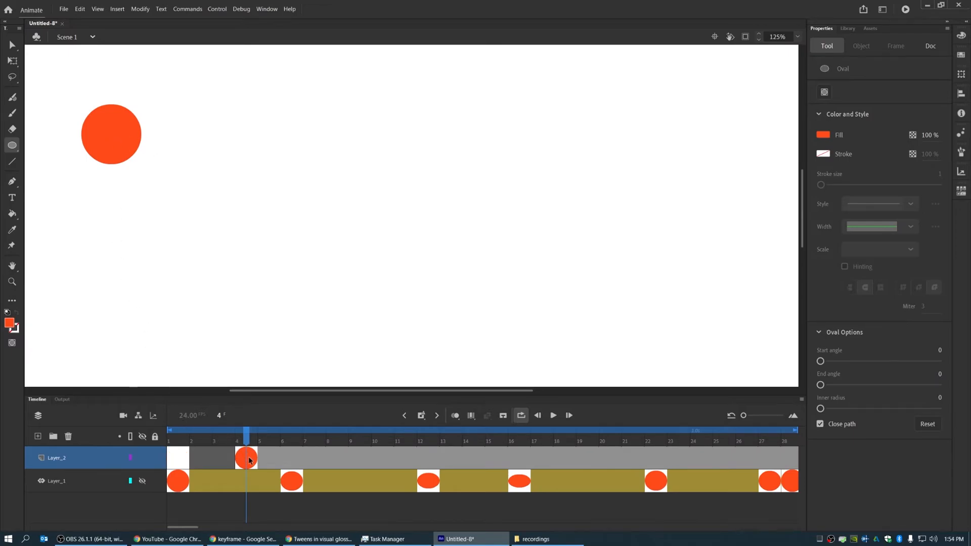
pyautogui.hotkey('ctrl', 'z')
pyautogui.moveTo(239, 441); pyautogui.dragTo(183, 439)
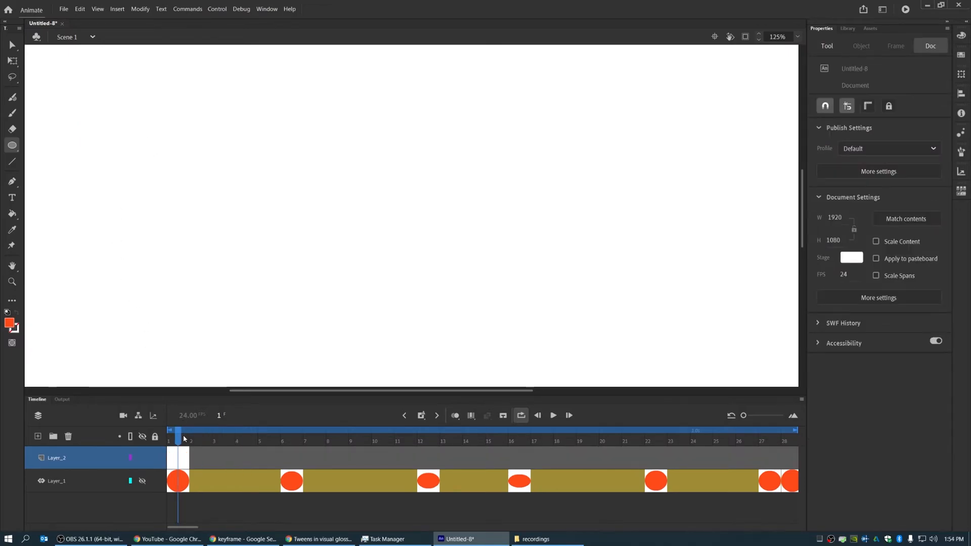
pyautogui.moveTo(110, 109); pyautogui.dragTo(168, 168)
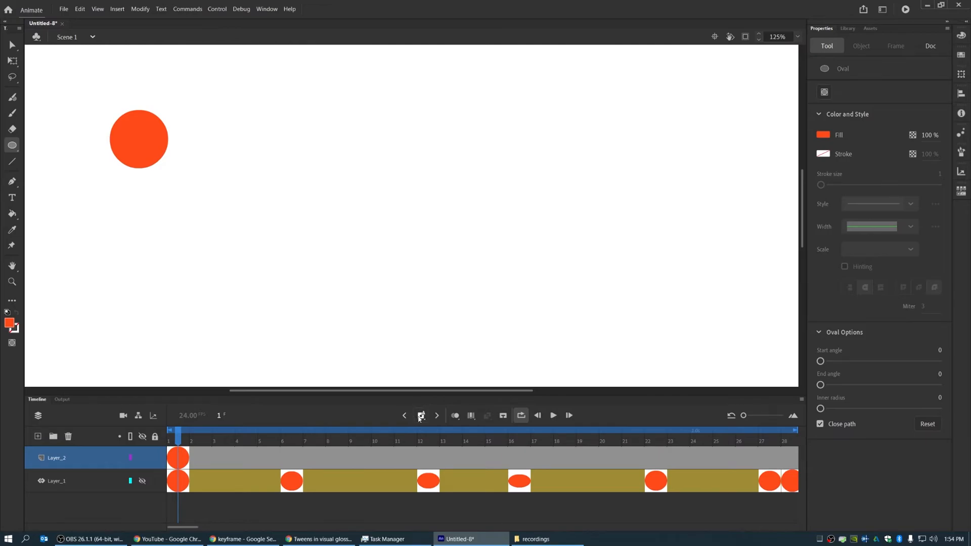
# Step: Insert a keyframe at frame 2 of Layer_2 and move the circle down and right to about X 342, Y 332
pyautogui.click(203, 442)
pyautogui.click(420, 419)
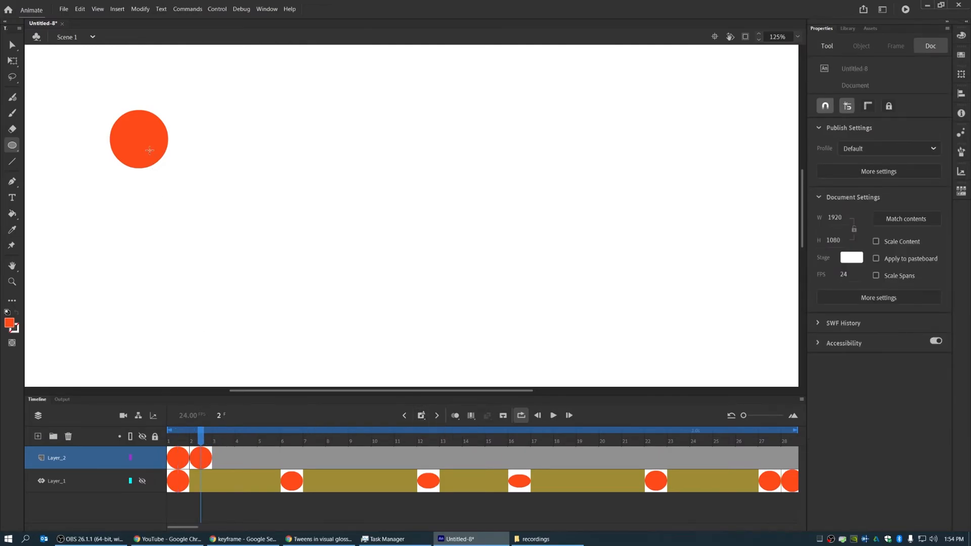
pyautogui.press('v')
pyautogui.moveTo(136, 128); pyautogui.dragTo(173, 157)
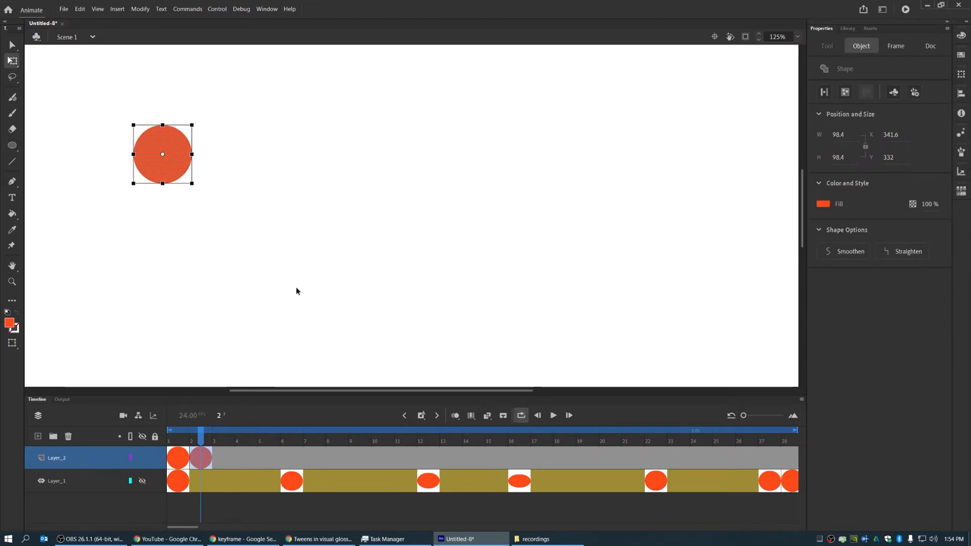
# Step: Turn on onion skinning with one frame ahead and move frame 2's circle back to about X 320, Y 322
pyautogui.click(455, 416)
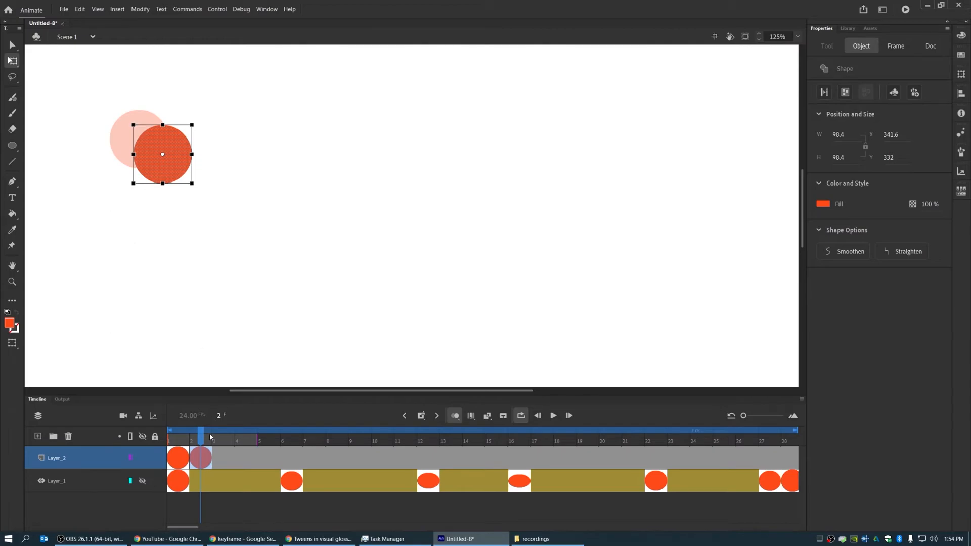
pyautogui.moveTo(256, 441)
pyautogui.mouseDown()
pyautogui.moveTo(227, 442)
pyautogui.moveTo(272, 443)
pyautogui.moveTo(229, 444)
pyautogui.mouseUp()
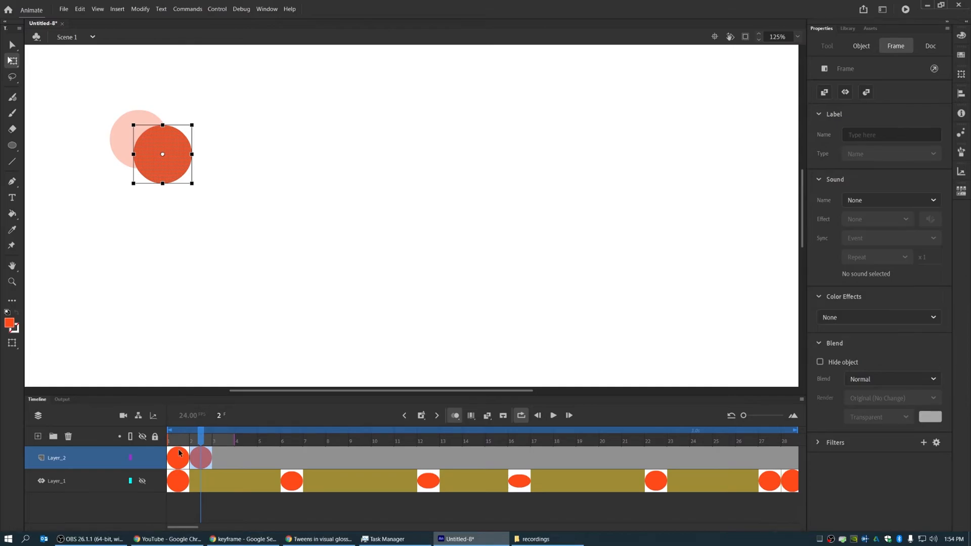
pyautogui.moveTo(158, 166); pyautogui.dragTo(143, 160)
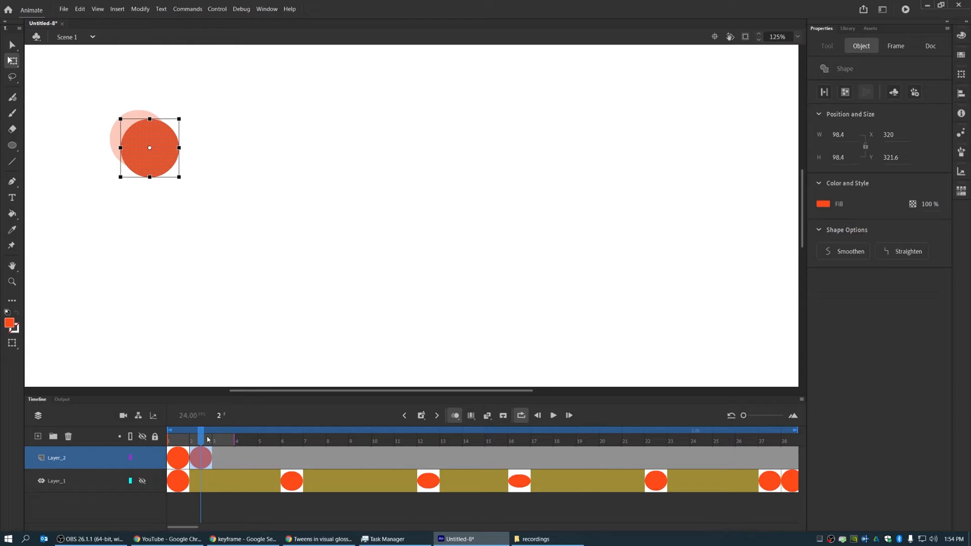
# Step: Move the circle further down and right at frame 3, and again at frame 4 to about X 379, Y 374
pyautogui.moveTo(205, 441); pyautogui.dragTo(218, 441)
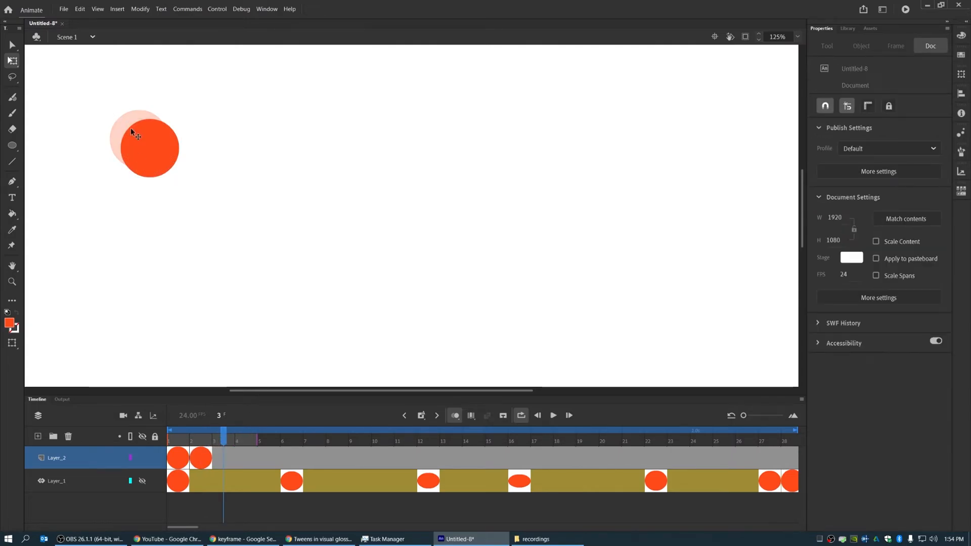
pyautogui.moveTo(159, 160); pyautogui.dragTo(174, 175)
pyautogui.moveTo(223, 439); pyautogui.dragTo(245, 442)
pyautogui.moveTo(158, 163); pyautogui.dragTo(177, 180)
# Step: Go to frame 5 of Layer_2 and turn off Auto KeyFrame
pyautogui.click(265, 441)
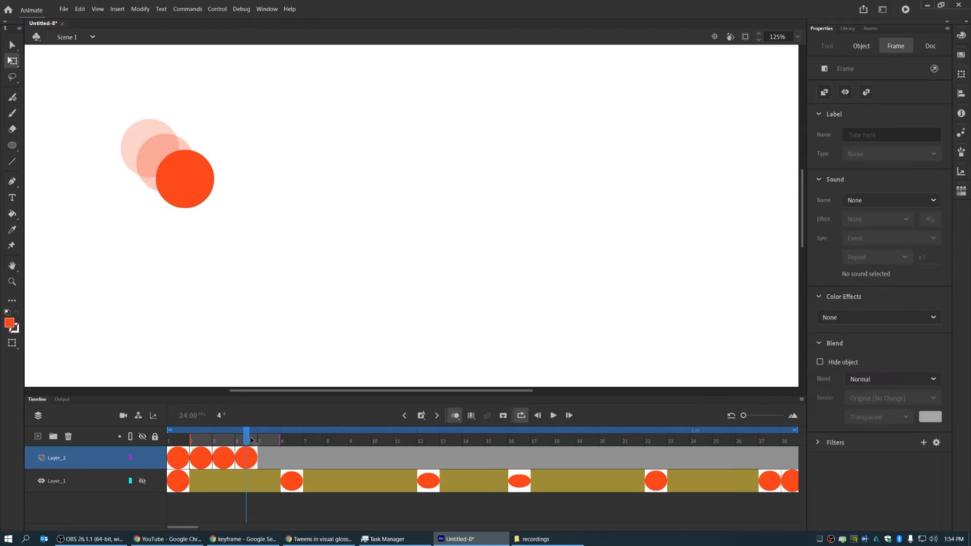
pyautogui.click(245, 317)
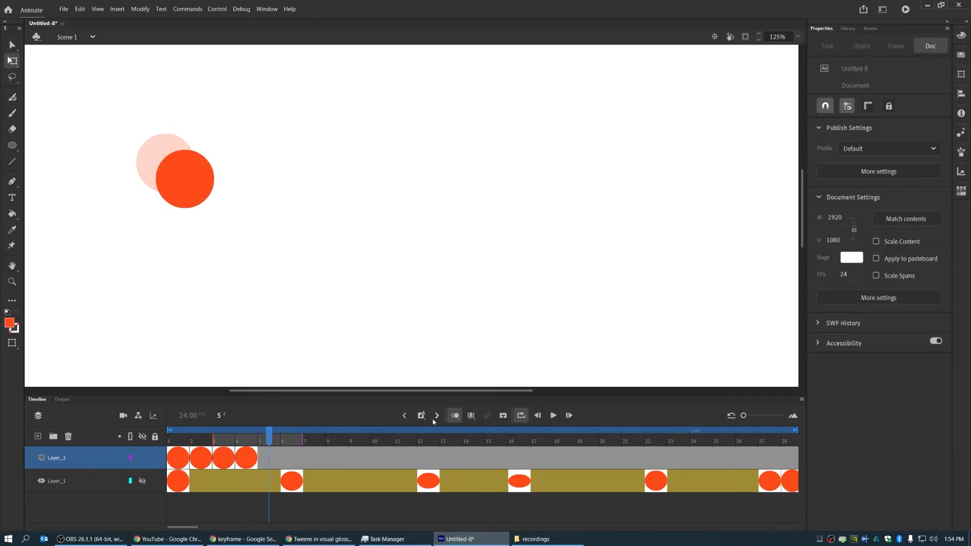
pyautogui.click(420, 416)
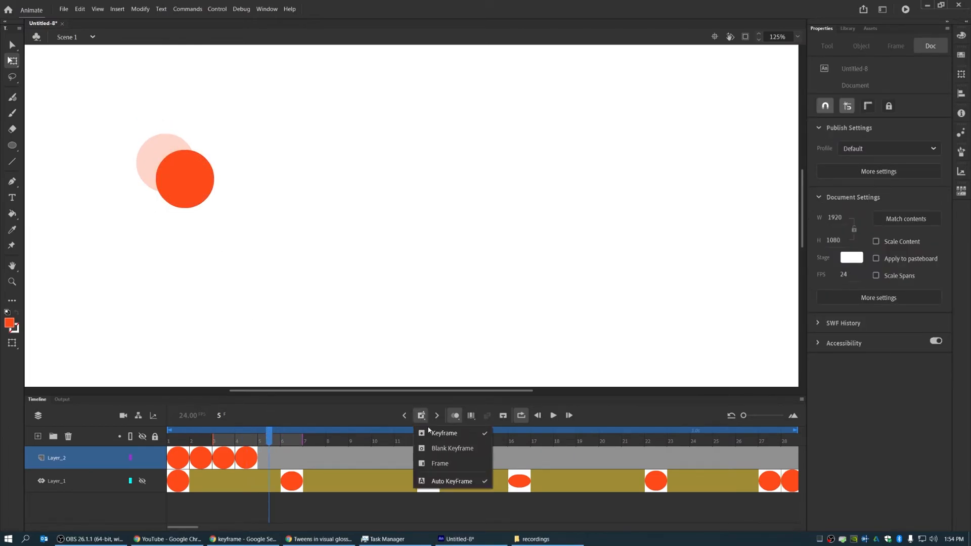
pyautogui.click(440, 483)
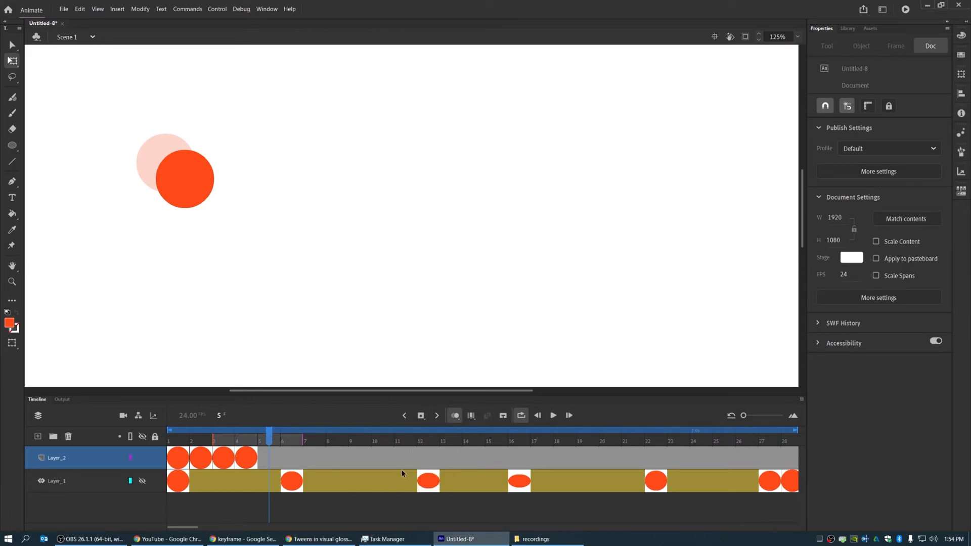
# Step: Insert a keyframe manually at frame 5, try moving its circle down and right, and undo the move
pyautogui.click(421, 416)
pyautogui.moveTo(196, 191); pyautogui.dragTo(214, 210)
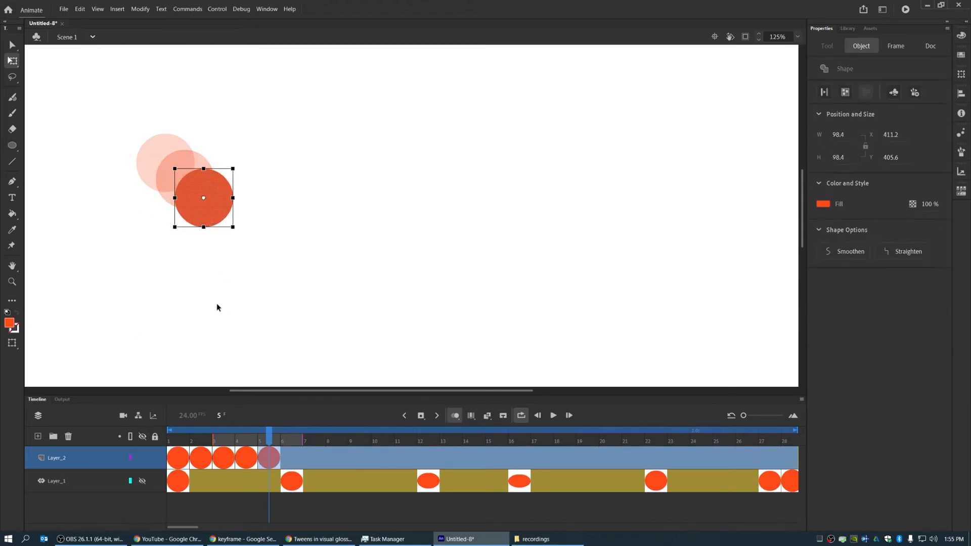
pyautogui.hotkey('ctrl', 'z')
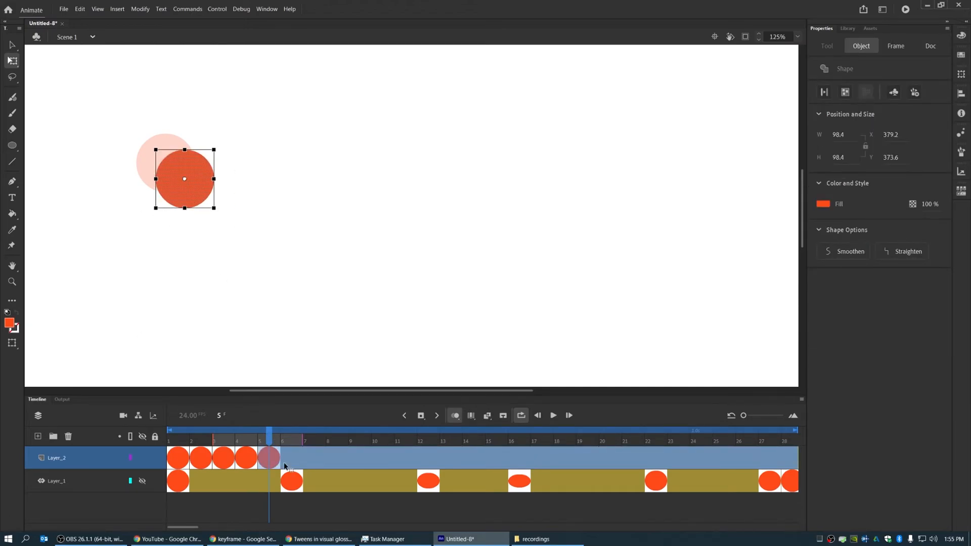
# Step: At frame 6, move the circle down and right to about X 408, Y 402 and insert a keyframe there
pyautogui.click(292, 441)
pyautogui.click(203, 240)
pyautogui.moveTo(184, 179); pyautogui.dragTo(201, 197)
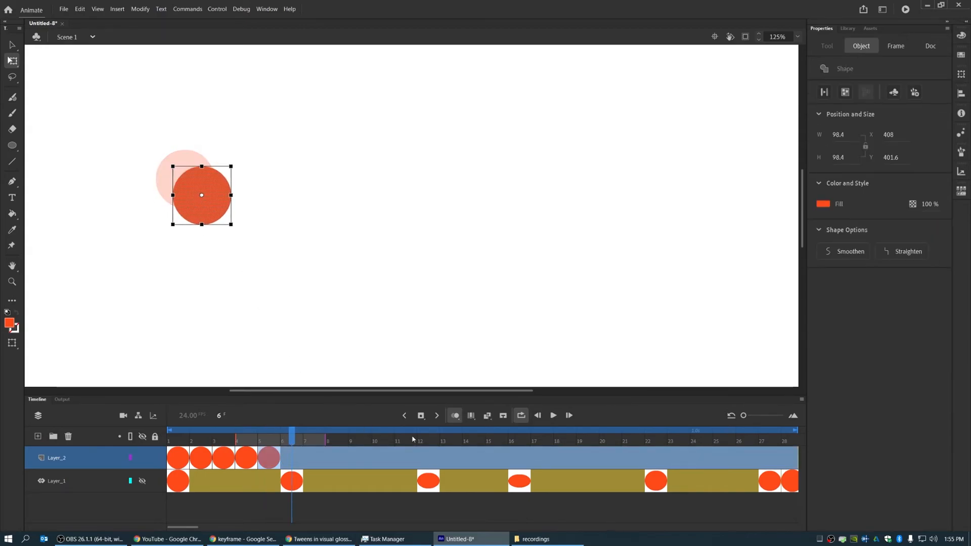
pyautogui.click(421, 418)
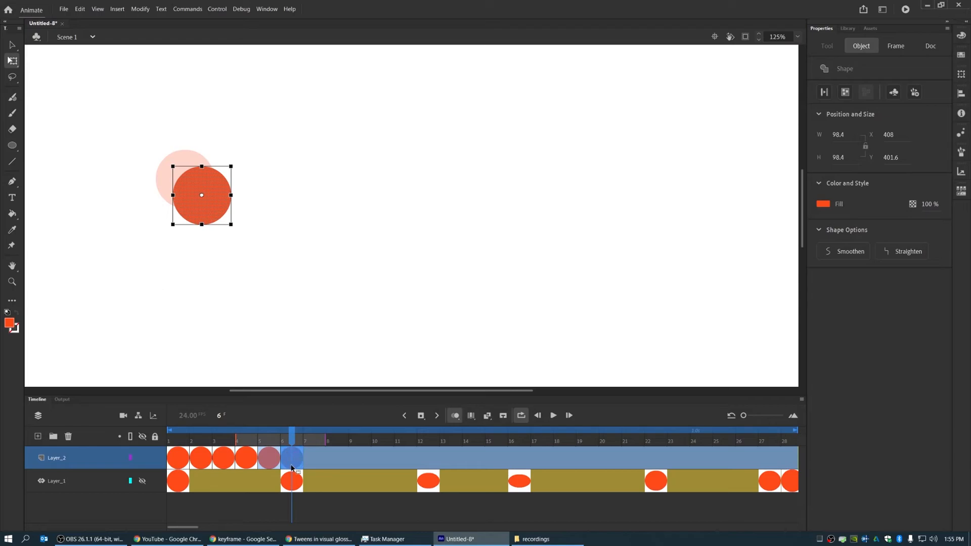
# Step: At frame 7, move the circle to about X 432, Y 427, insert a keyframe and turn Auto KeyFrame back on
pyautogui.click(309, 441)
pyautogui.moveTo(208, 196); pyautogui.dragTo(222, 210)
pyautogui.click(418, 420)
pyautogui.click(423, 418)
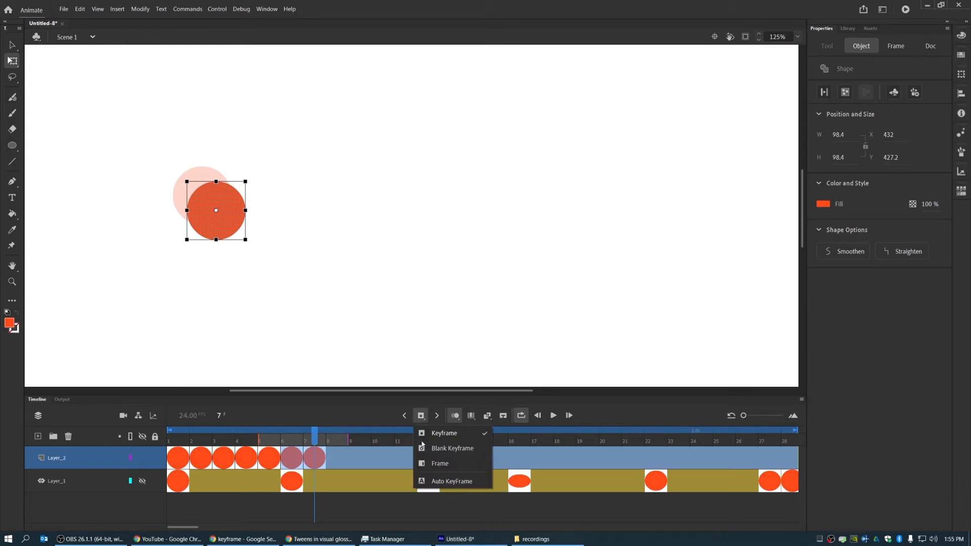
pyautogui.click(438, 484)
# Step: Go back to frame 4 and move its circle up and slightly right to about X 395, Y 298
pyautogui.moveTo(313, 439); pyautogui.dragTo(250, 441)
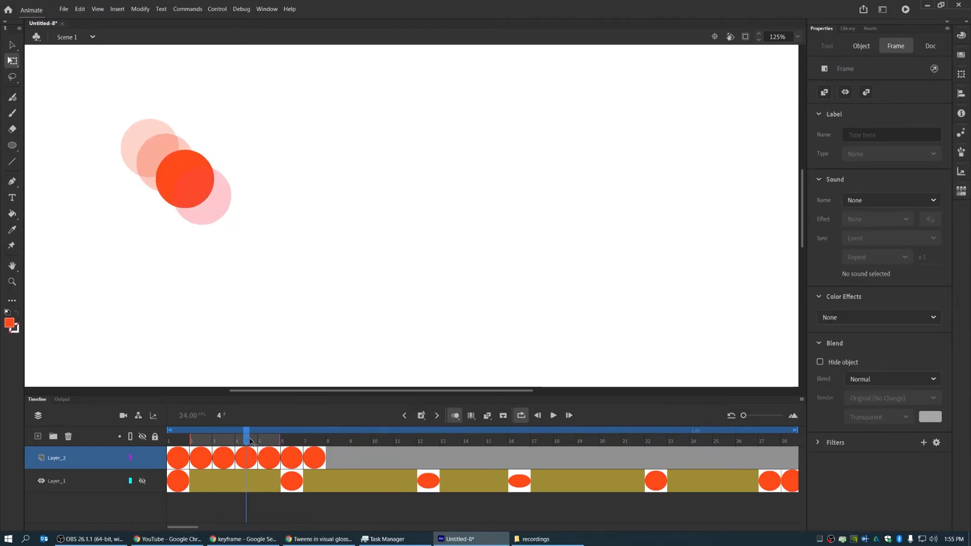
pyautogui.click(219, 381)
pyautogui.moveTo(189, 173); pyautogui.dragTo(197, 130)
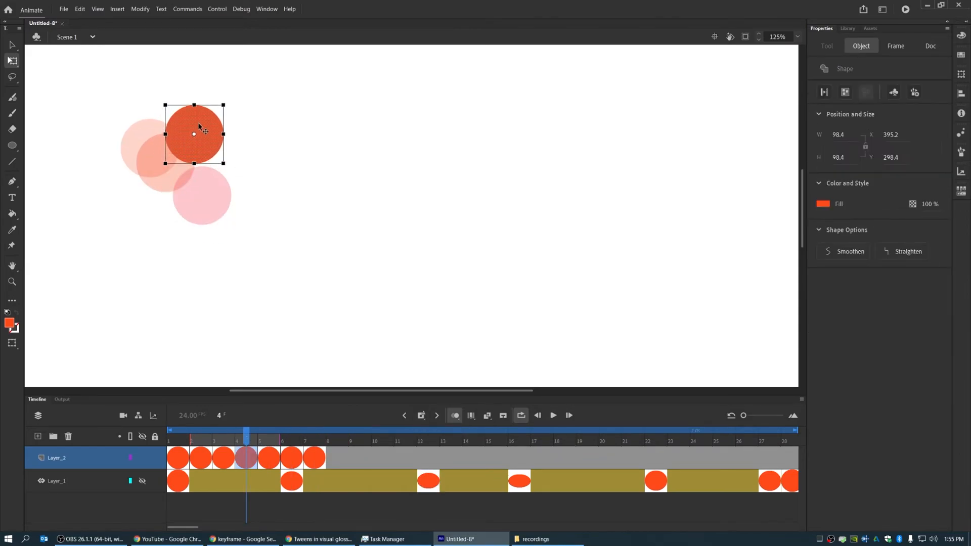
pyautogui.moveTo(247, 436)
pyautogui.mouseDown()
pyautogui.moveTo(191, 438)
pyautogui.moveTo(271, 448)
pyautogui.moveTo(254, 449)
pyautogui.mouseUp()
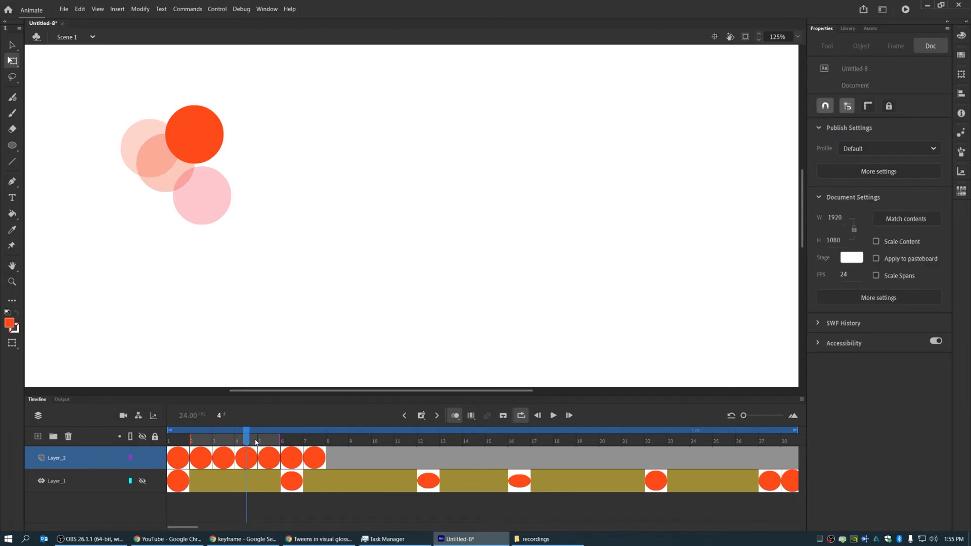
# Step: Turn off Auto KeyFrame and move frame 4's circle up and right, scrubbing on to frame 7
pyautogui.click(246, 458)
pyautogui.click(420, 415)
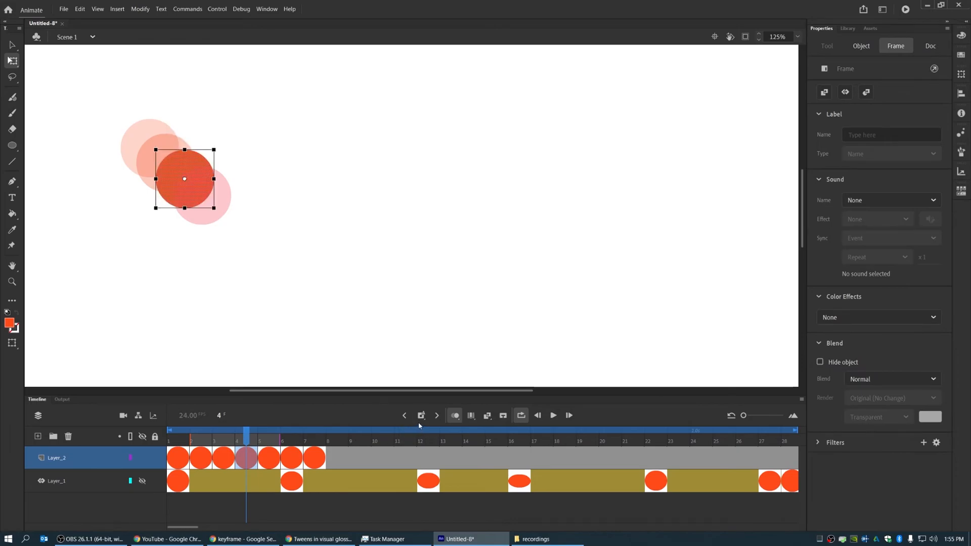
pyautogui.click(420, 420)
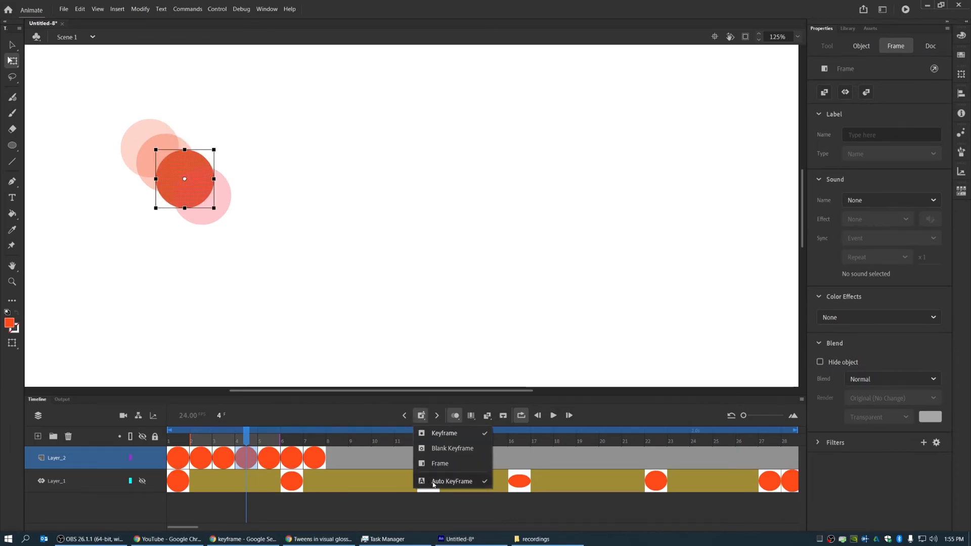
pyautogui.click(433, 482)
pyautogui.moveTo(185, 172); pyautogui.dragTo(221, 124)
pyautogui.moveTo(244, 439); pyautogui.dragTo(312, 450)
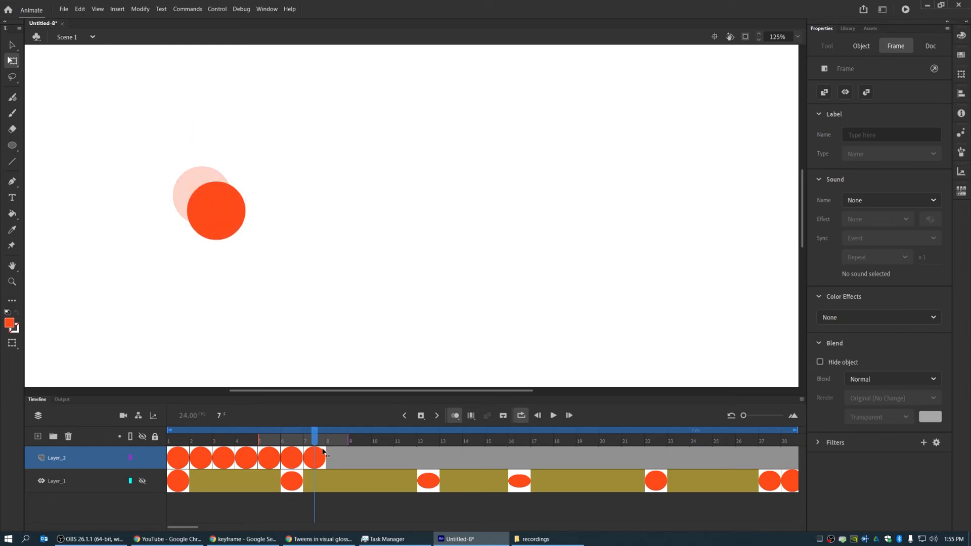
# Step: Add a keyframe at frame 8 of Layer_2 and move its circle slightly down and right
pyautogui.click(270, 453)
pyautogui.moveTo(241, 453); pyautogui.dragTo(321, 461)
pyautogui.click(318, 430)
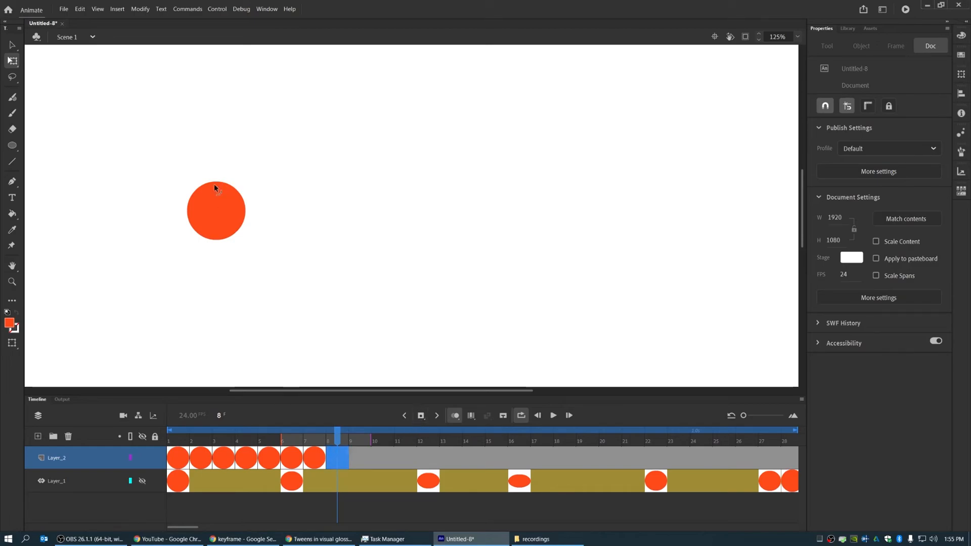
pyautogui.moveTo(217, 198); pyautogui.dragTo(234, 215)
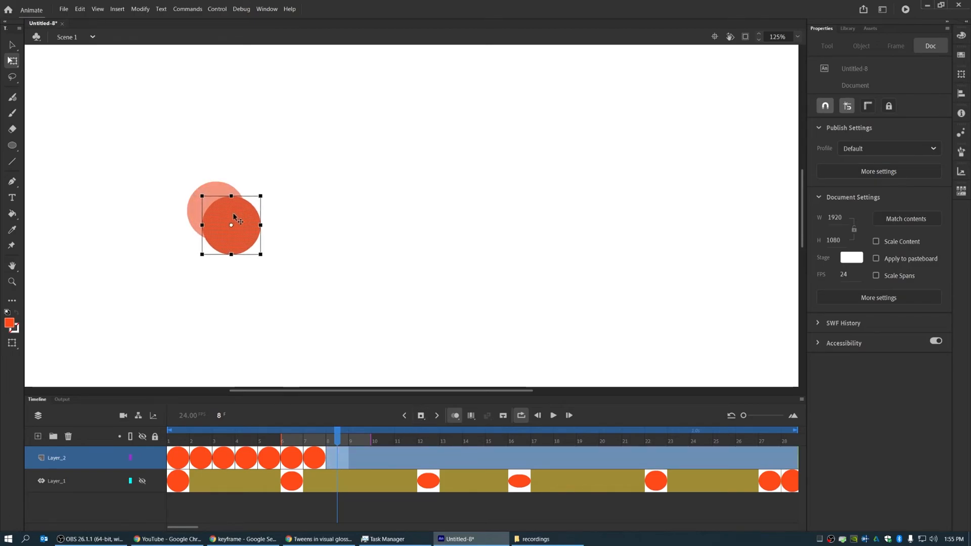
pyautogui.click(339, 442)
# Step: Move the circle to about X 509, Y 500 in a keyframe at frame 9 and X 554, Y 545 at frame 10
pyautogui.click(237, 300)
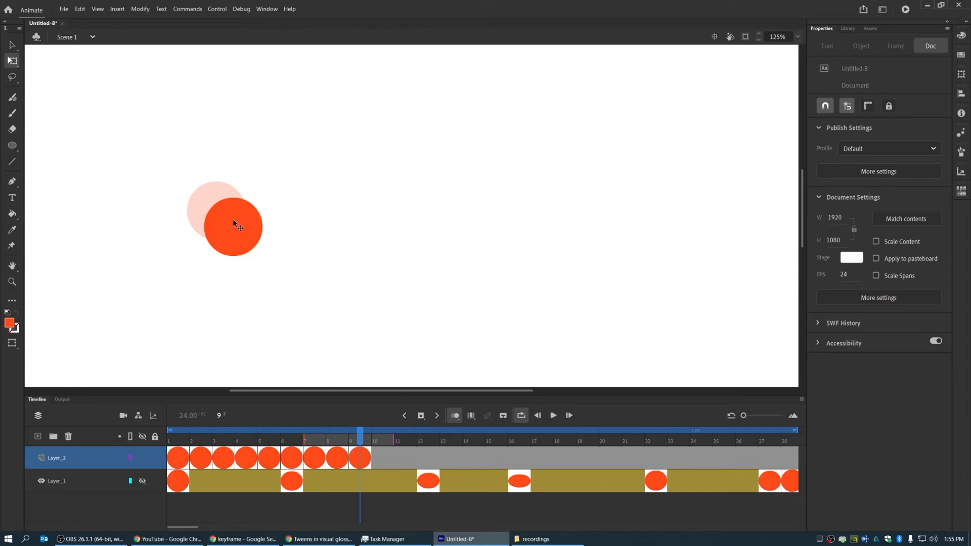
pyautogui.moveTo(256, 246); pyautogui.dragTo(258, 250)
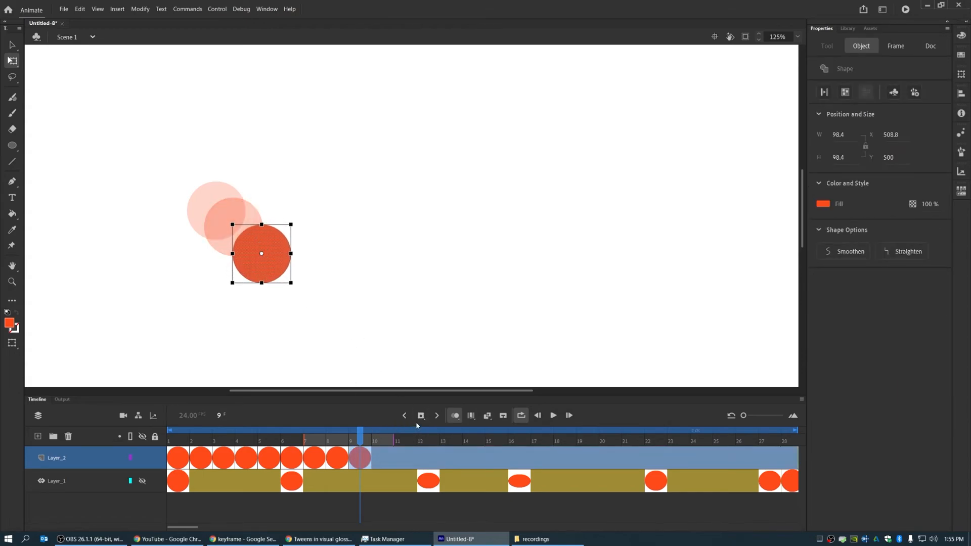
pyautogui.moveTo(362, 443); pyautogui.dragTo(381, 443)
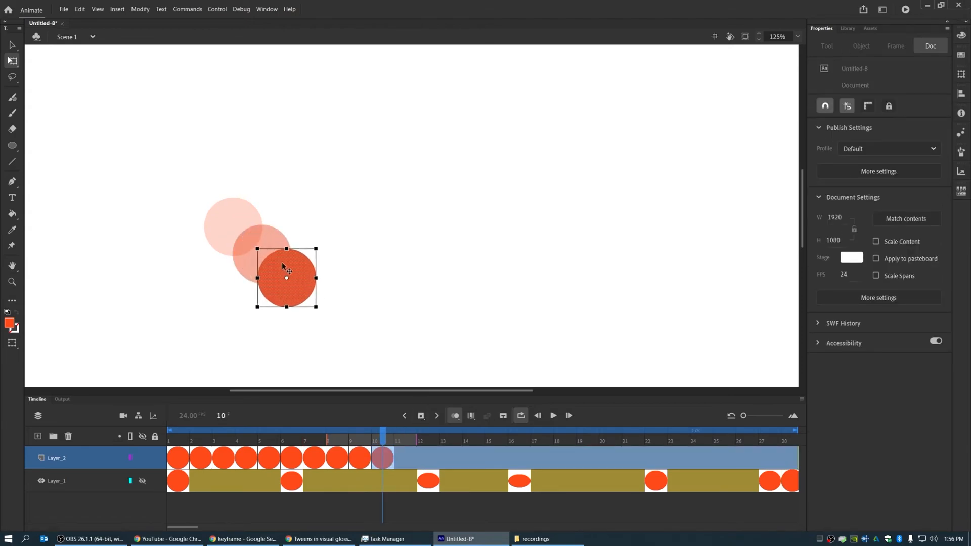
pyautogui.moveTo(282, 265); pyautogui.dragTo(284, 268)
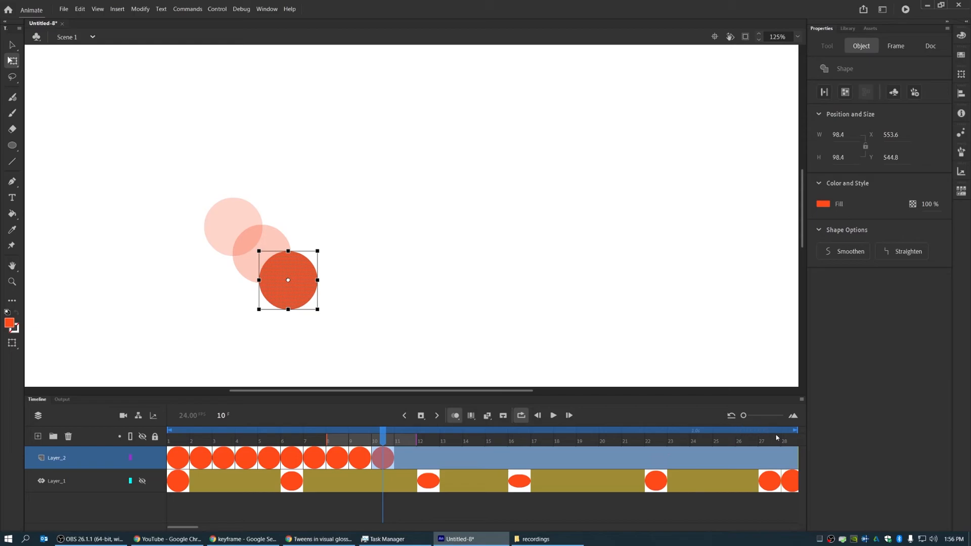
# Step: Shorten the playback loop range to frames 1 to 13 and preview the looping circle animation
pyautogui.moveTo(795, 432); pyautogui.dragTo(569, 431)
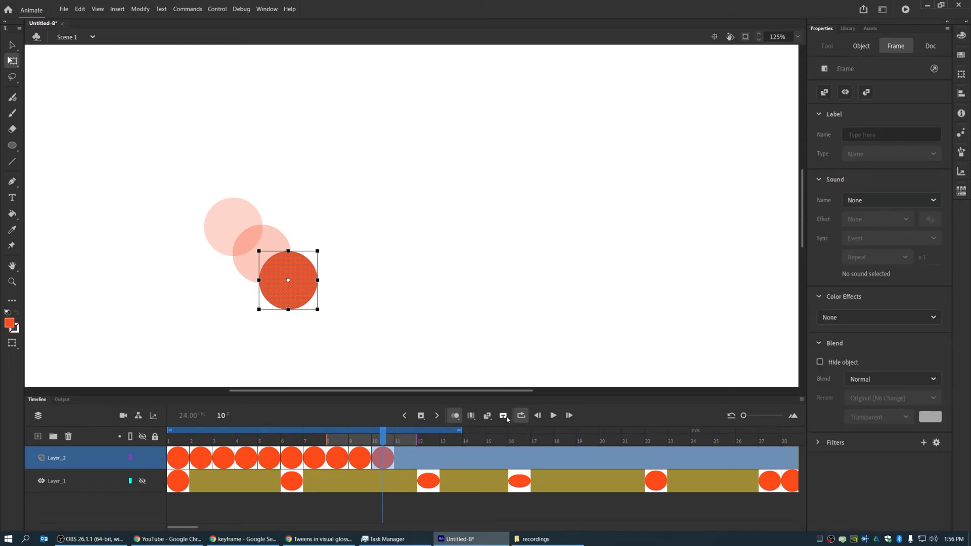
pyautogui.click(553, 416)
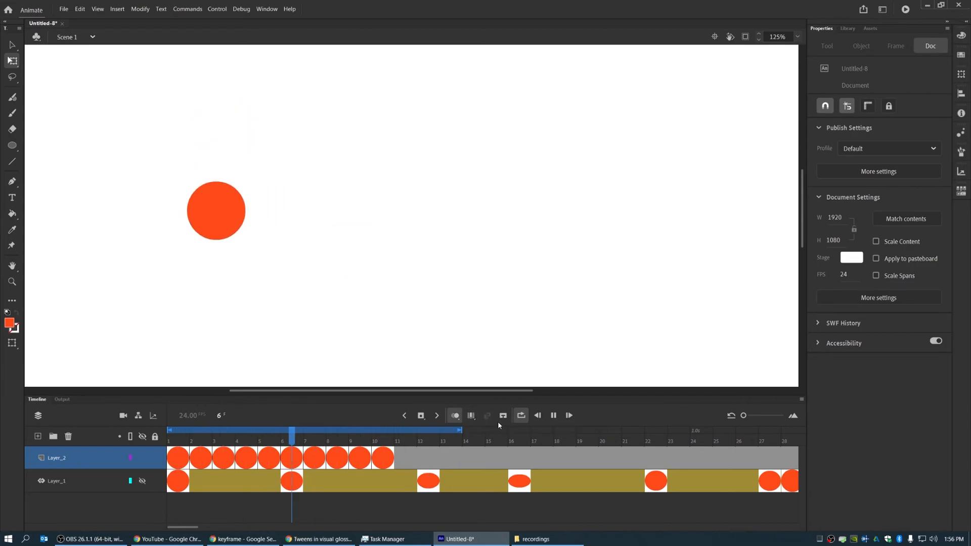
pyautogui.click(553, 415)
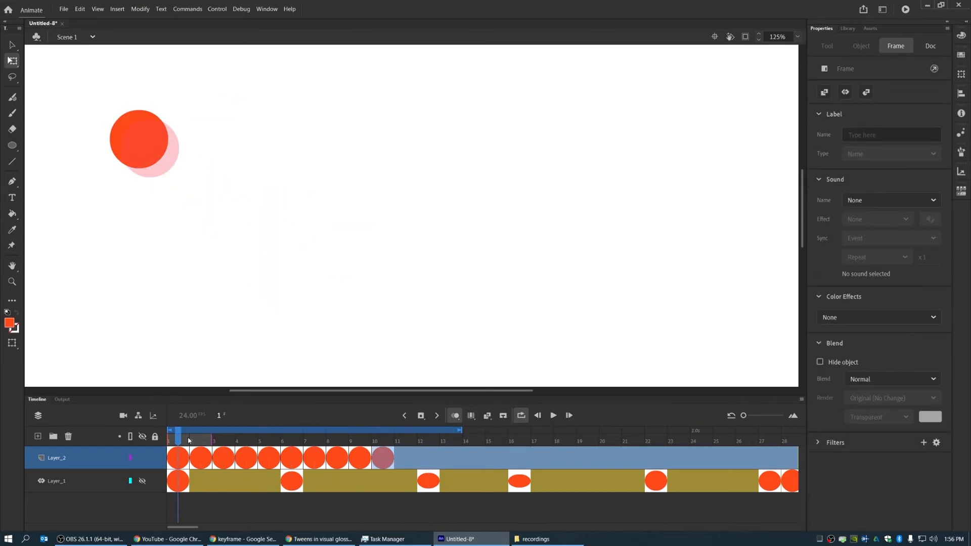
# Step: Move the circle in frame 4 of Layer_2 to about X 371, Y 371
pyautogui.moveTo(181, 442); pyautogui.dragTo(226, 448)
pyautogui.click(240, 439)
pyautogui.moveTo(234, 138); pyautogui.dragTo(191, 187)
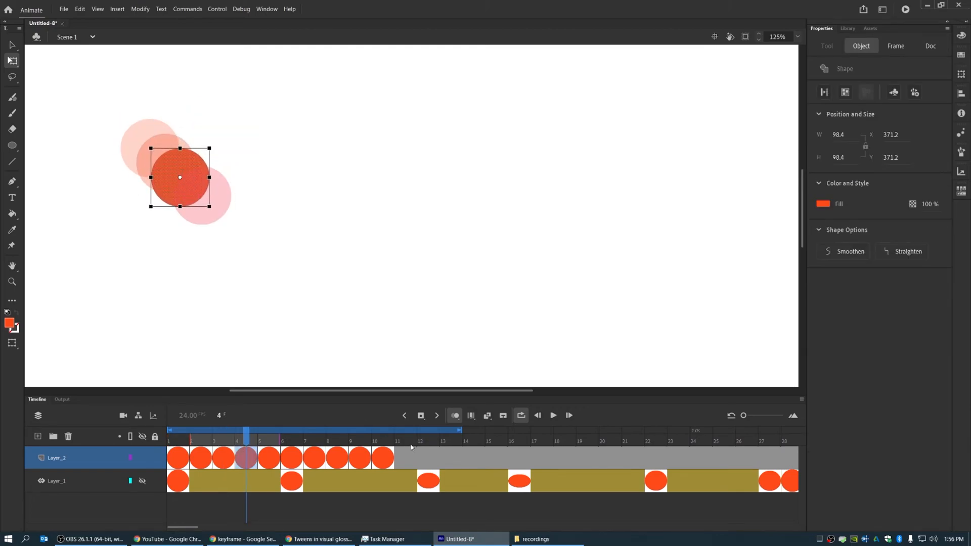
# Step: Preview the corrected loop, make Layer_1 visible again, and play both layers together
pyautogui.click(553, 416)
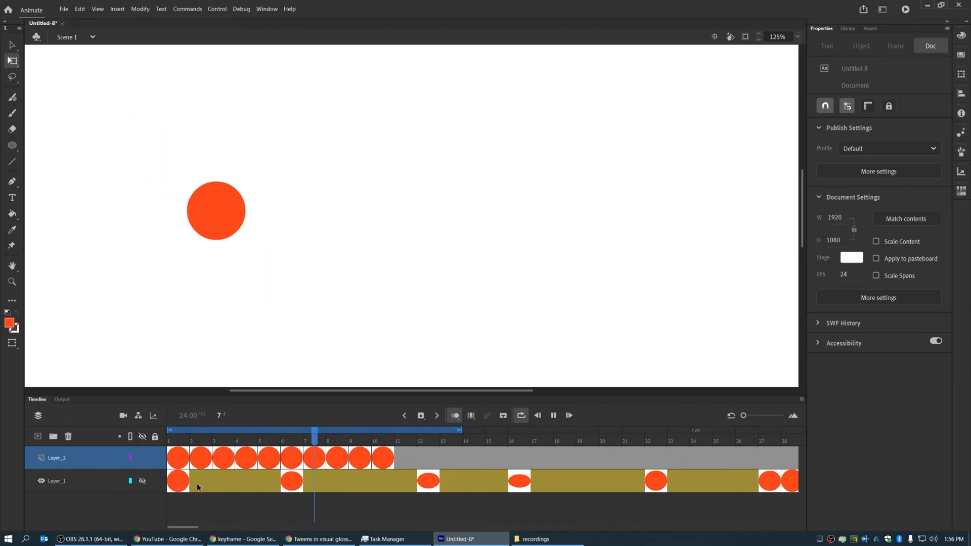
pyautogui.press('Return')
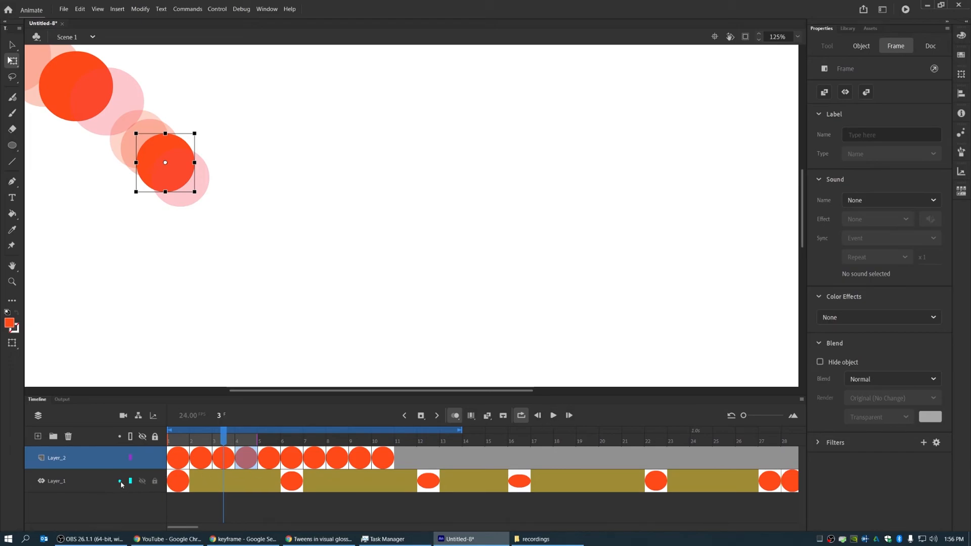
pyautogui.click(553, 416)
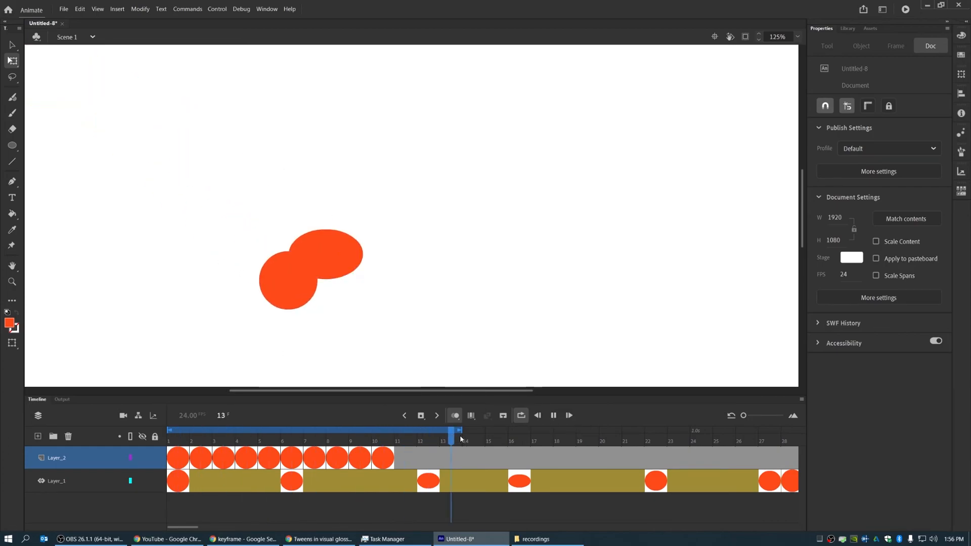
# Step: Extend the loop range to about frame 28 and preview both balls with onion skinning turned off
pyautogui.moveTo(460, 430); pyautogui.dragTo(614, 432)
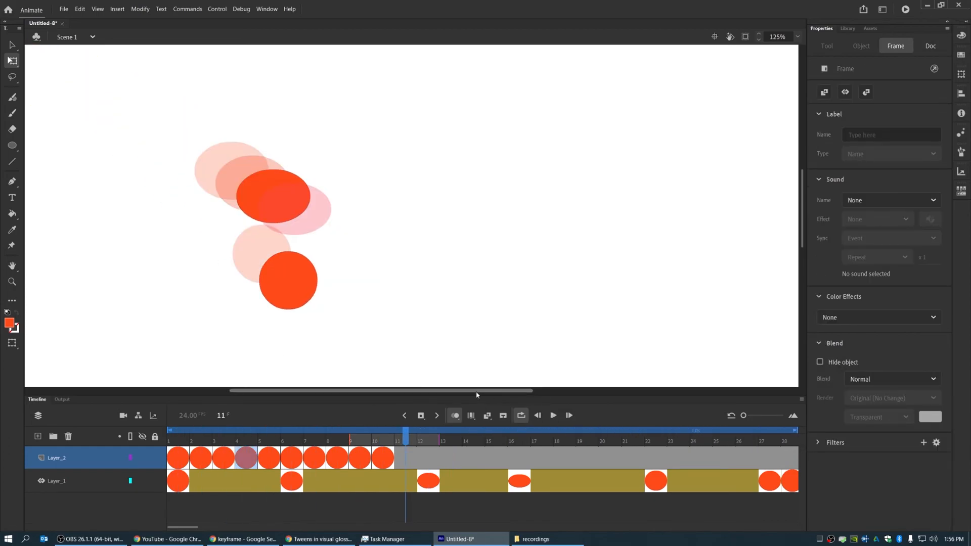
pyautogui.click(455, 418)
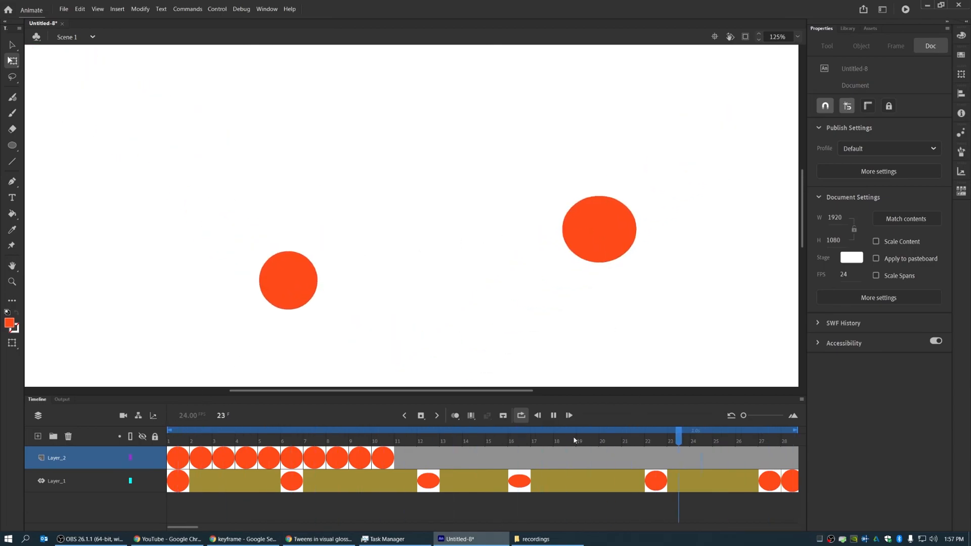
pyautogui.click(555, 417)
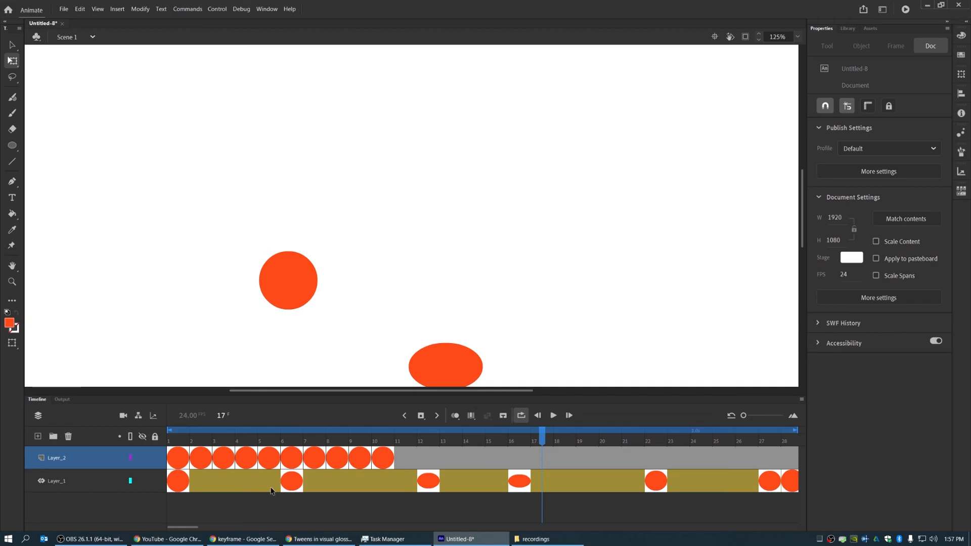
# Step: Scrub back and forth through the first 20 frames to compare Layer_1's tweened ball with Layer_2's frame-by-frame circle
pyautogui.moveTo(191, 440); pyautogui.dragTo(606, 454)
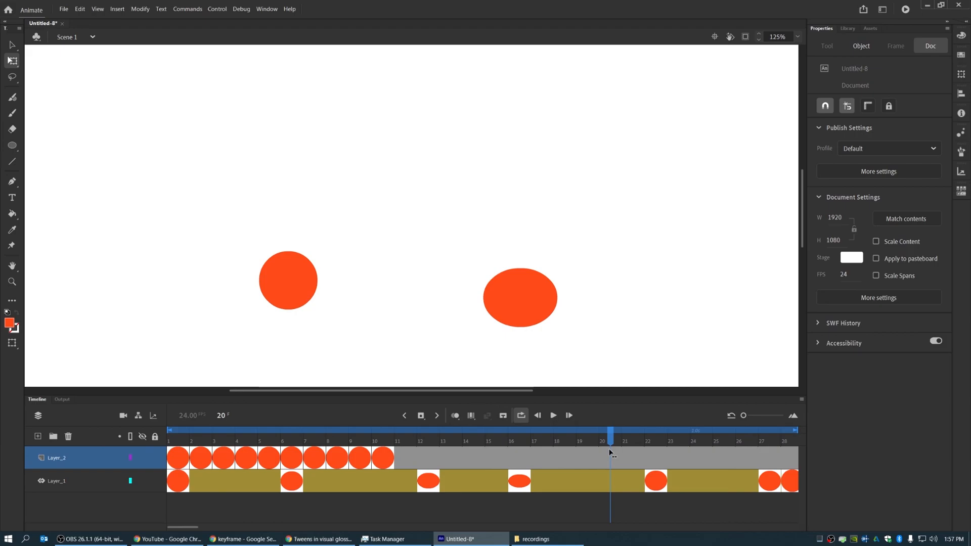
pyautogui.moveTo(610, 453); pyautogui.dragTo(482, 452)
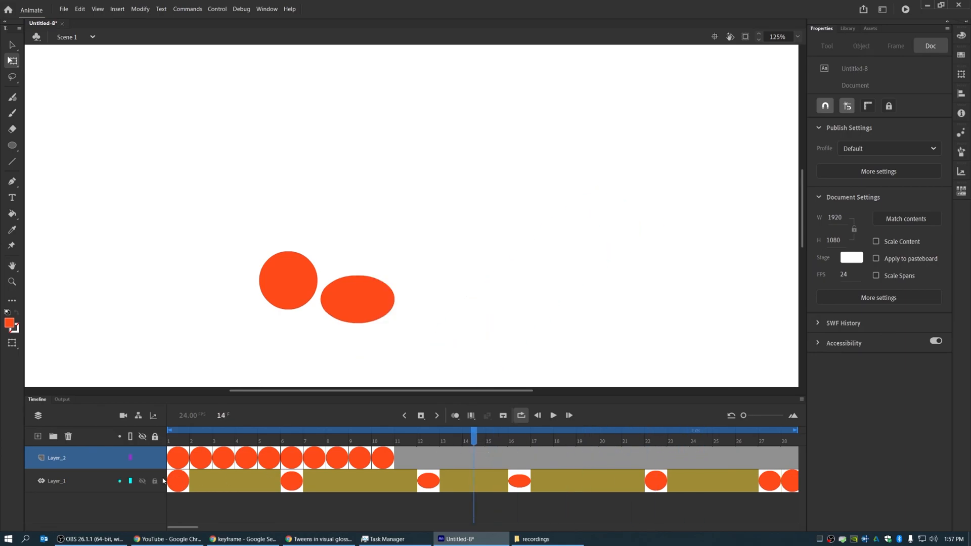
pyautogui.moveTo(173, 441); pyautogui.dragTo(557, 441)
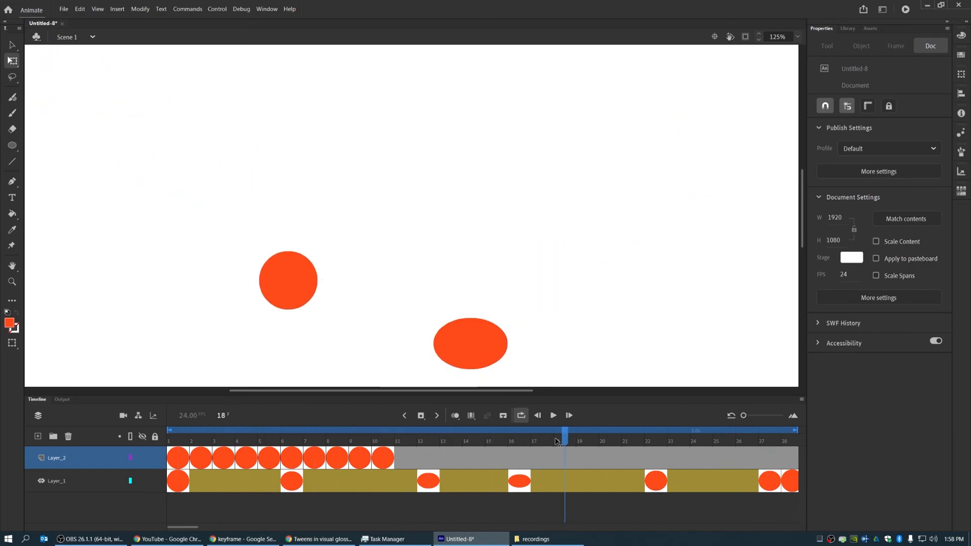